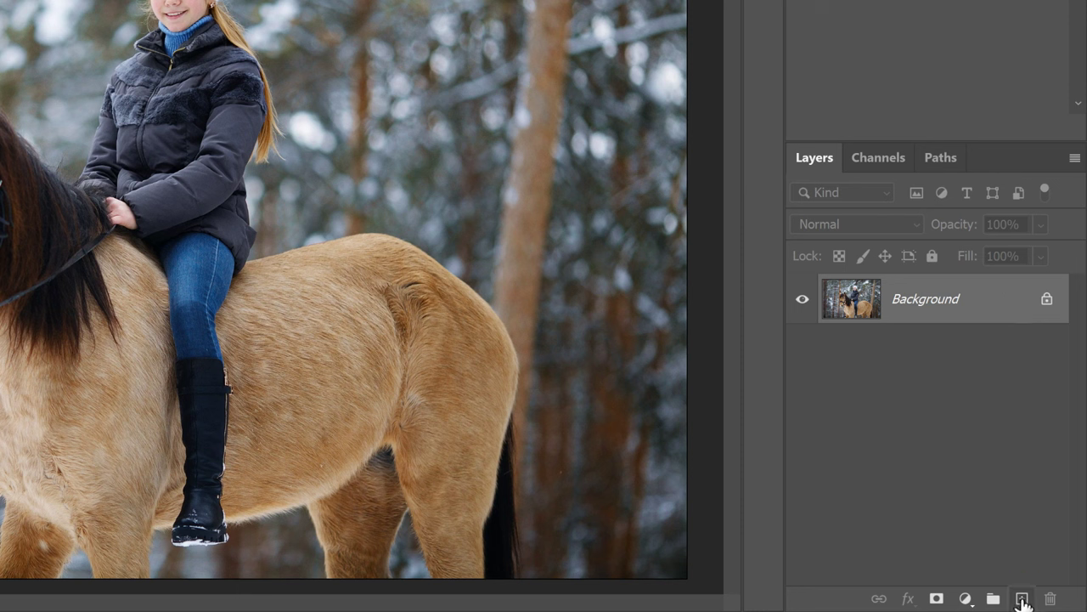
# Step: Add a new empty layer above the photo and name it Snow
pyautogui.click(1022, 599)
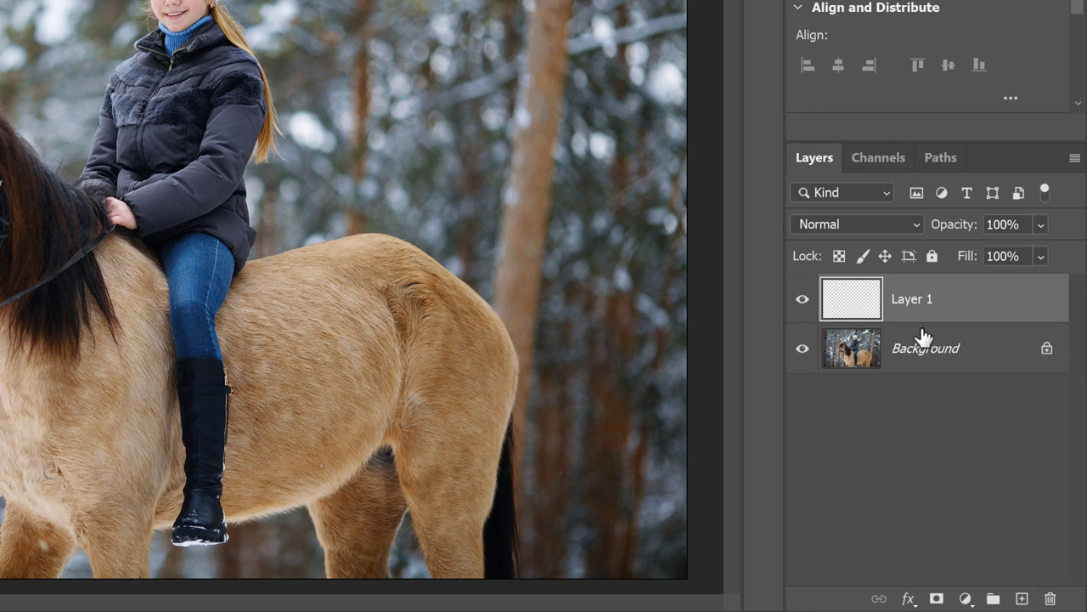
pyautogui.doubleClick(912, 304)
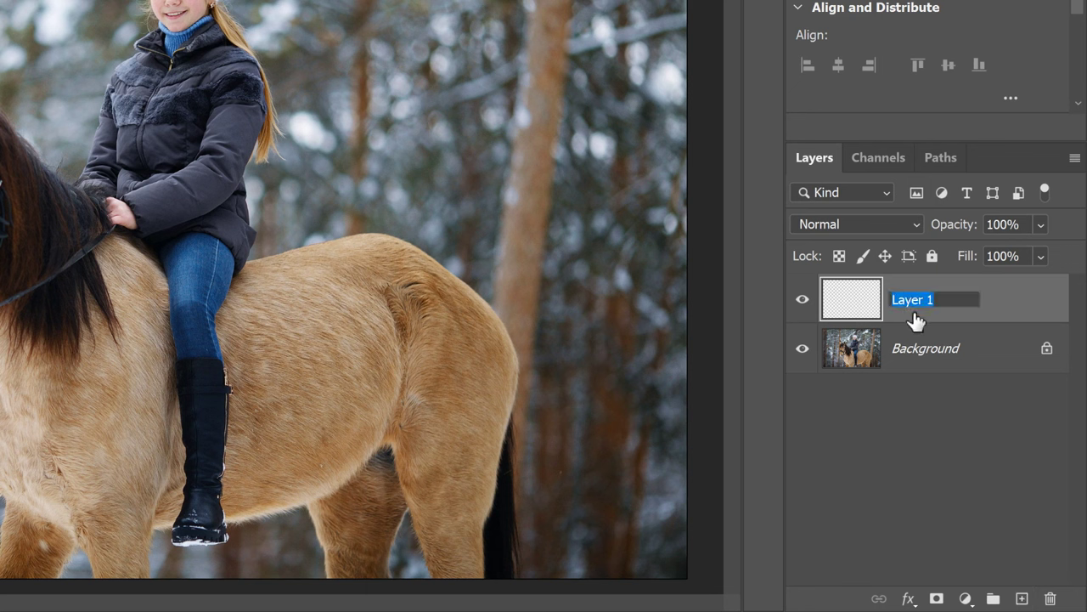
pyautogui.write('Snow')
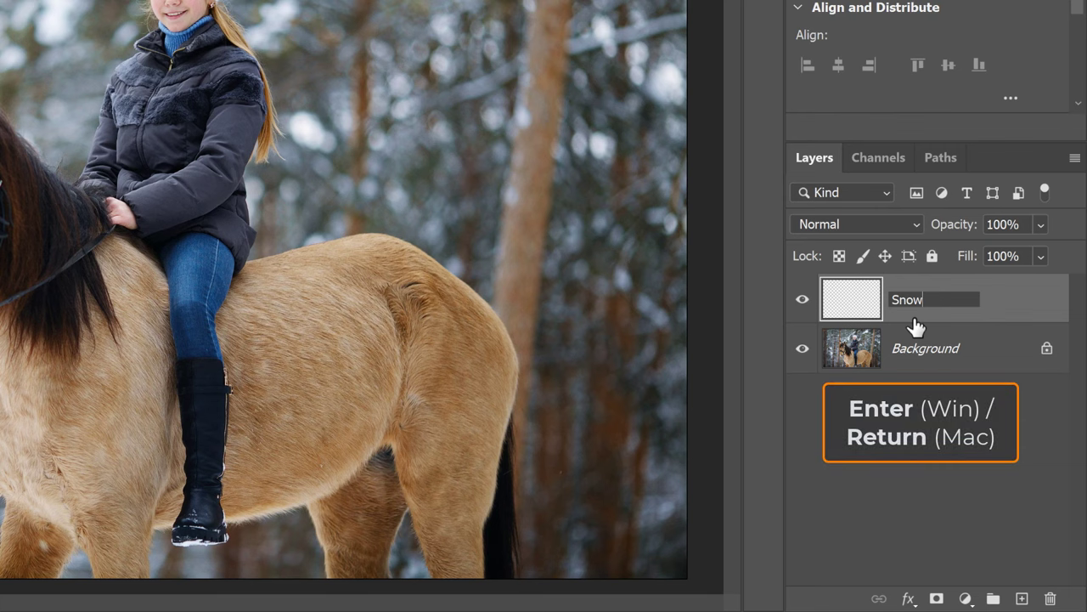
pyautogui.press('Return')
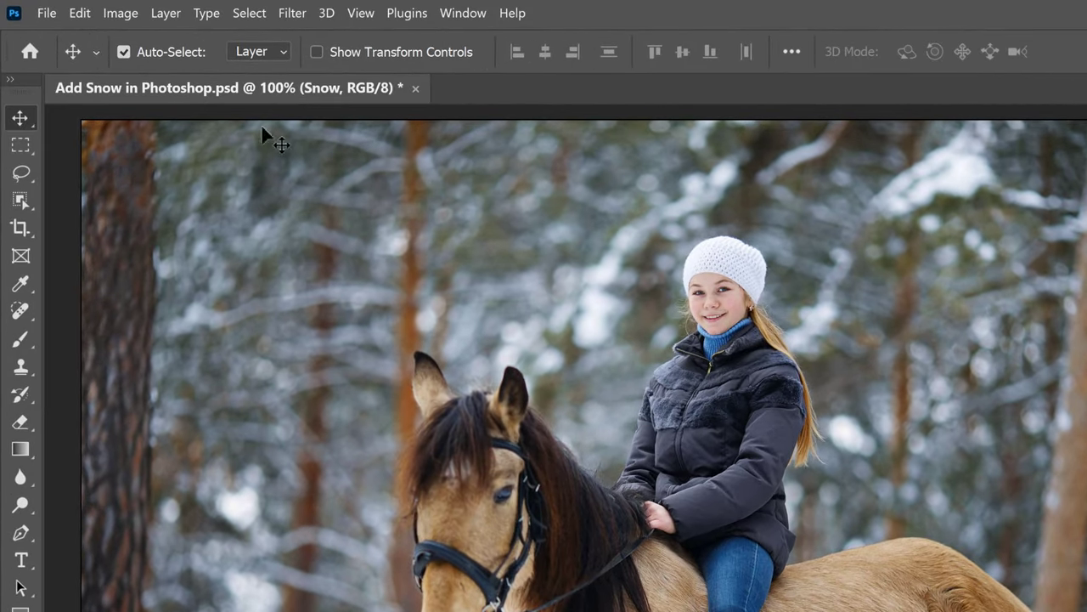
# Step: Fill the Snow layer with solid black using Edit > Fill
pyautogui.click(90, 15)
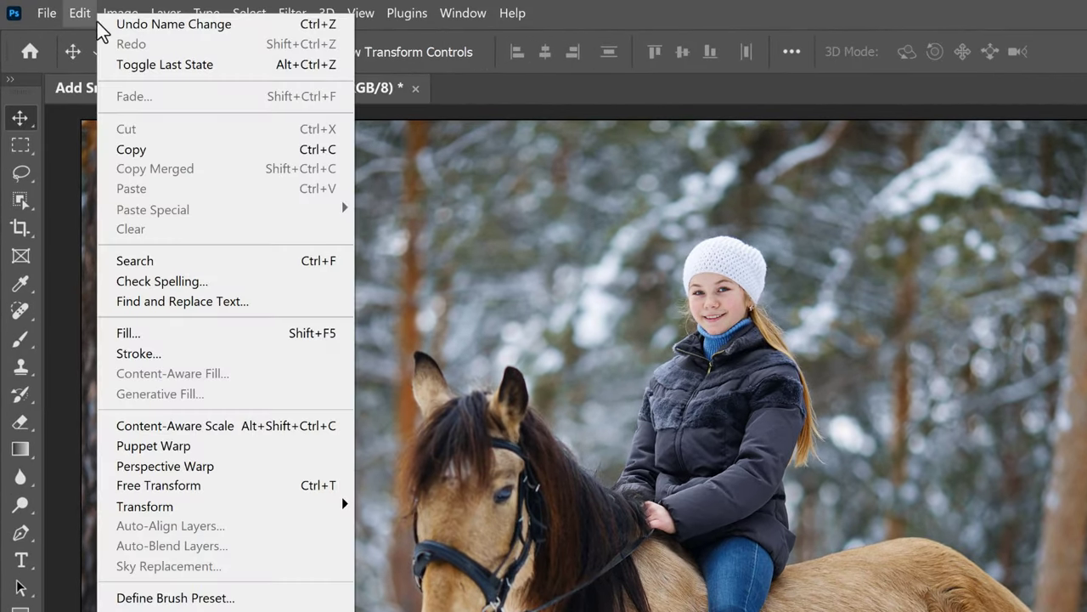
pyautogui.click(164, 340)
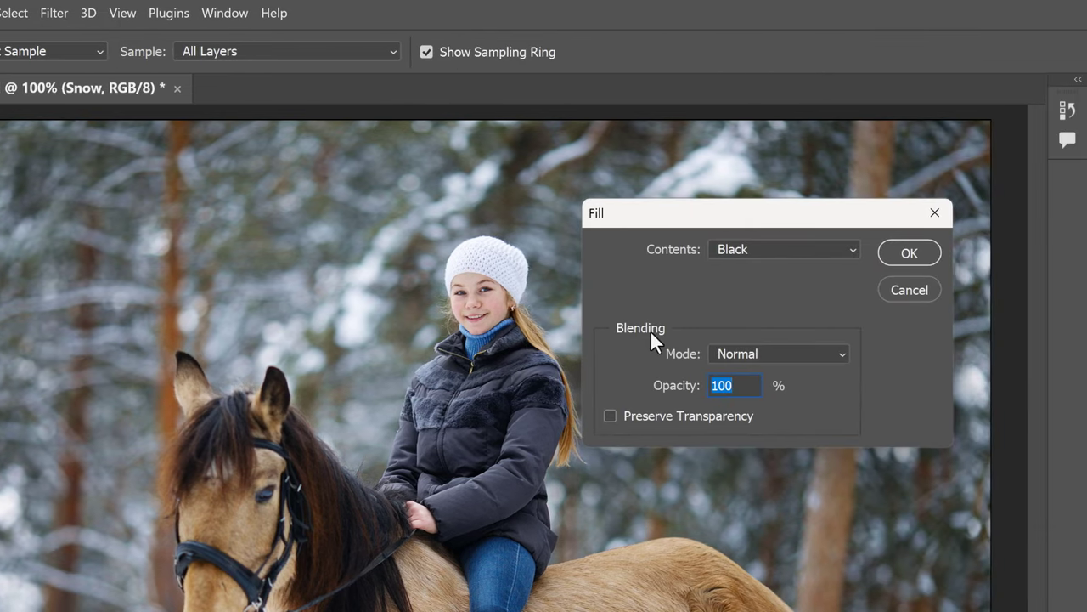
pyautogui.click(771, 246)
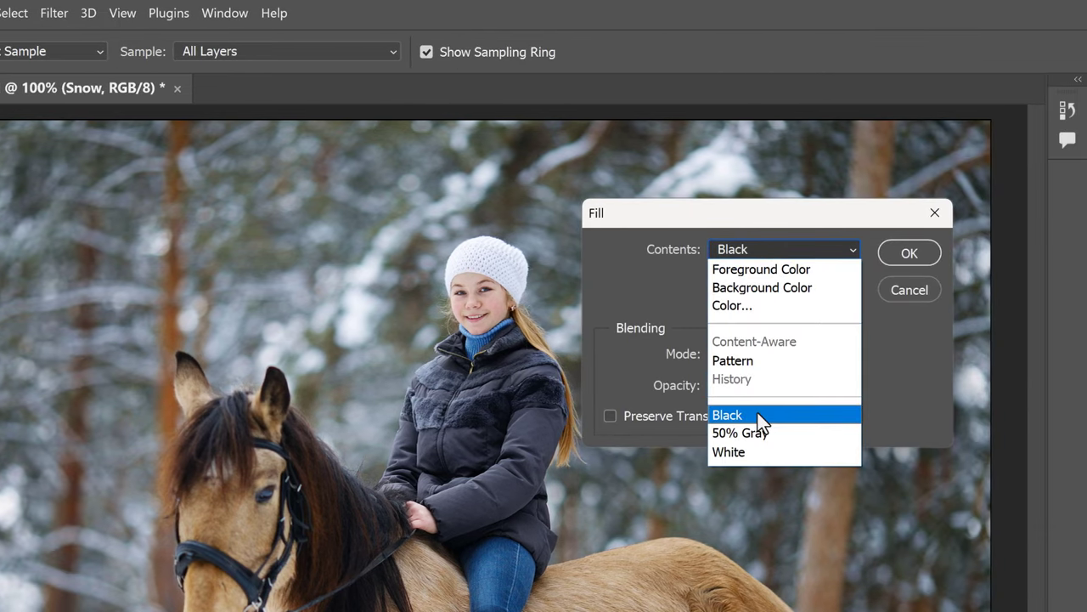
pyautogui.click(758, 415)
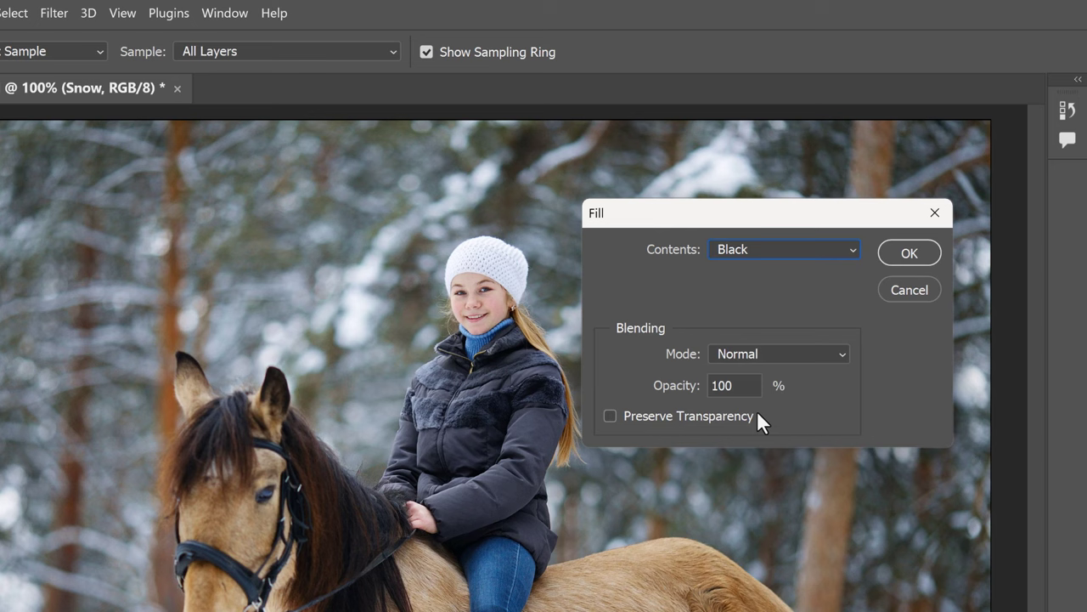
pyautogui.click(909, 253)
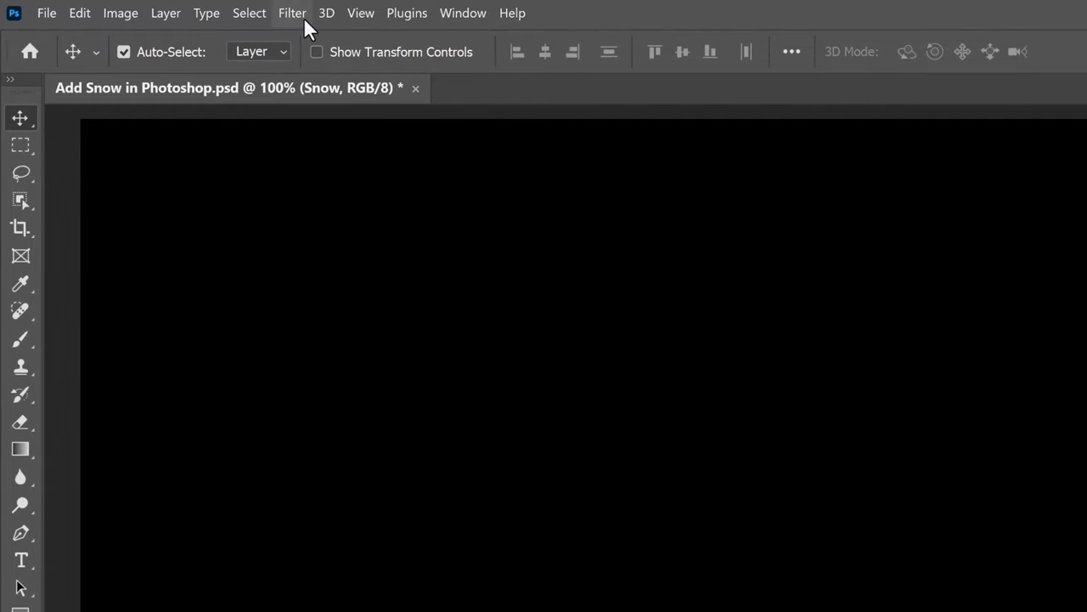
# Step: Apply Add Noise to the Snow layer at 25%, Gaussian, Monochromatic
pyautogui.click(305, 17)
pyautogui.moveTo(356, 351)
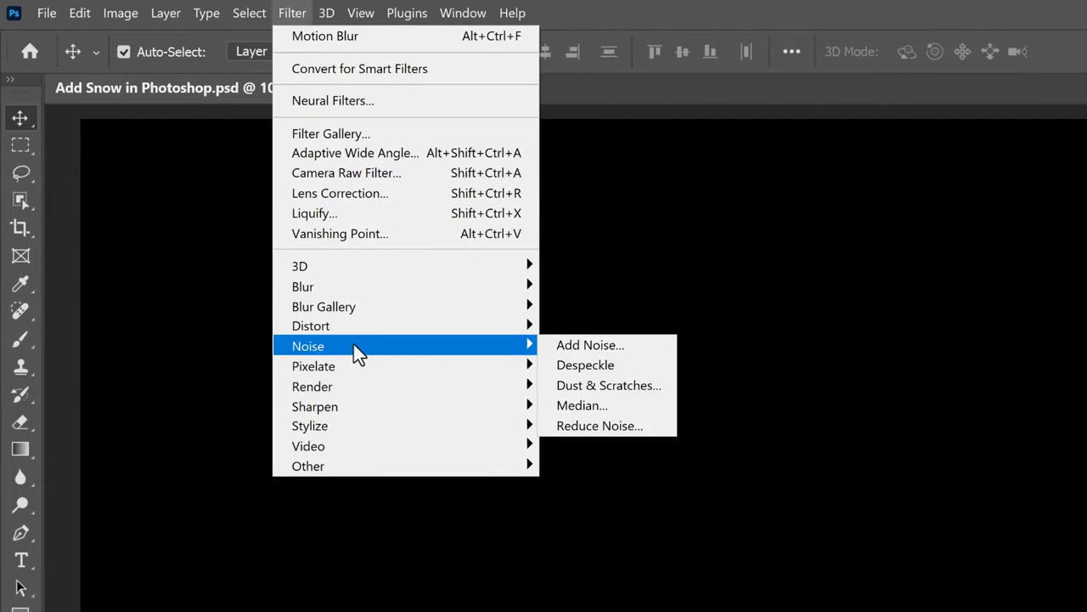
pyautogui.click(640, 345)
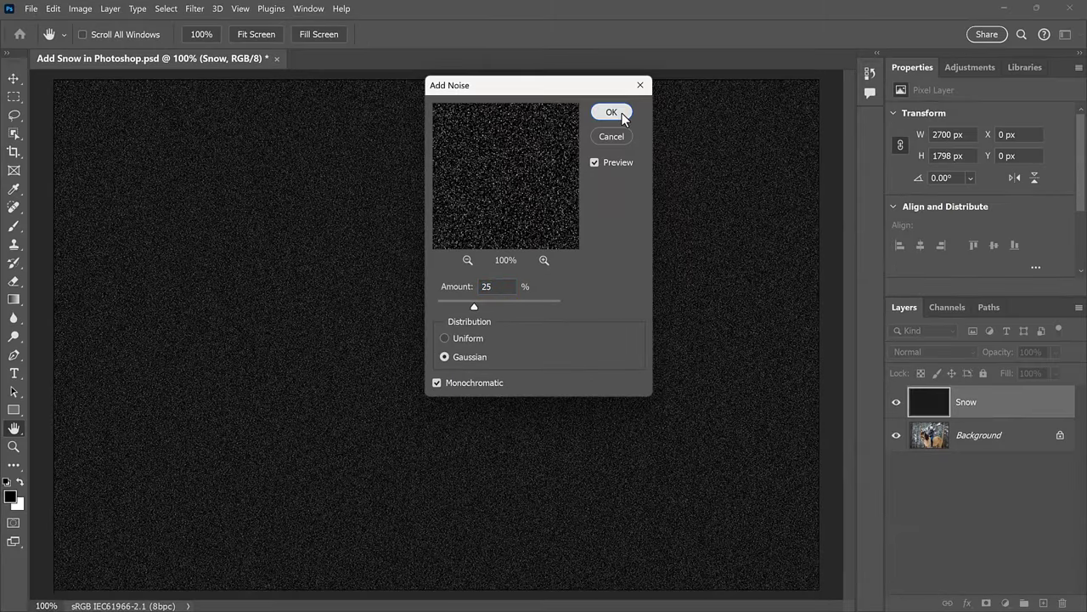
pyautogui.click(776, 94)
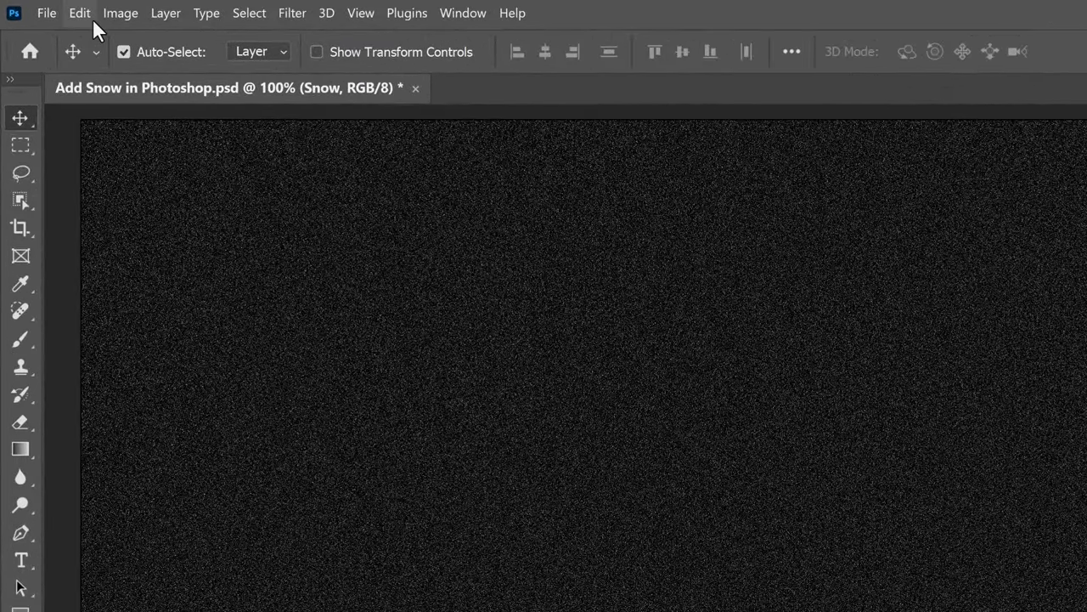
# Step: Scale the Snow layer to 400% in width and height and commit the transform
pyautogui.click(92, 18)
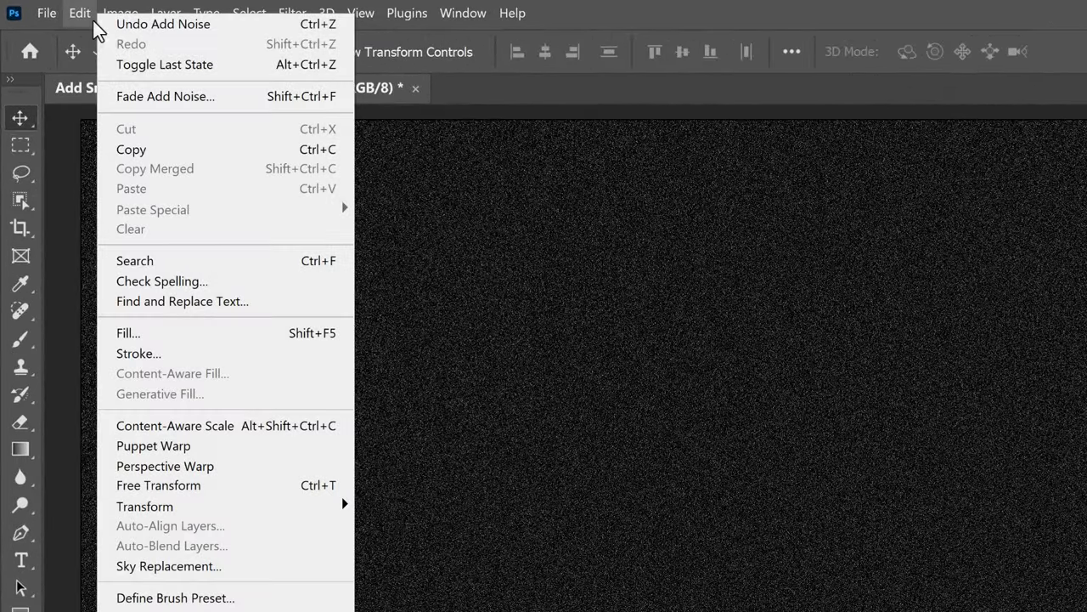
pyautogui.moveTo(200, 510)
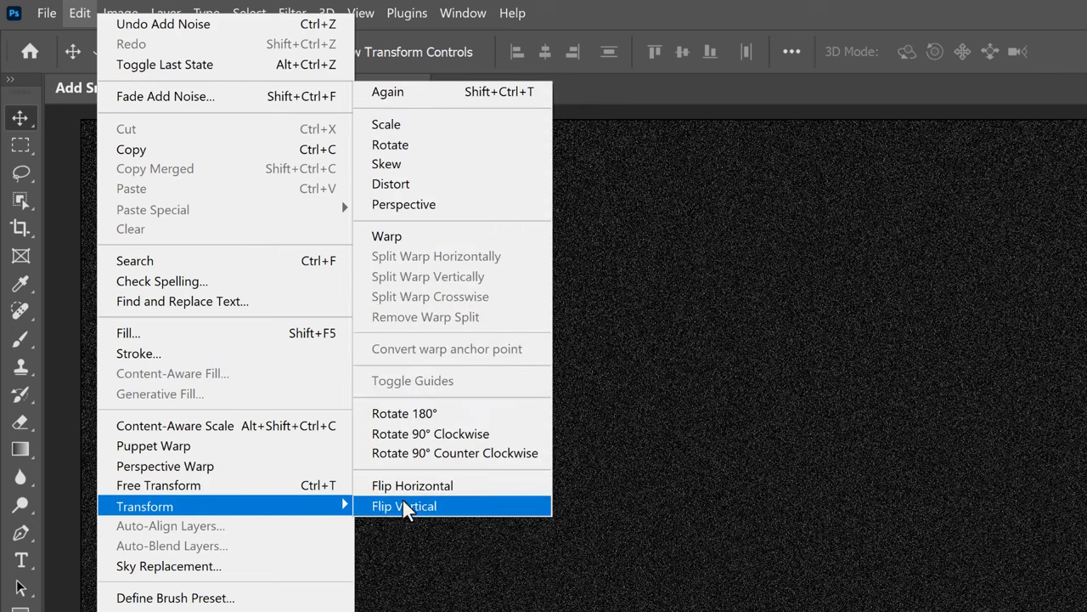
pyautogui.click(422, 127)
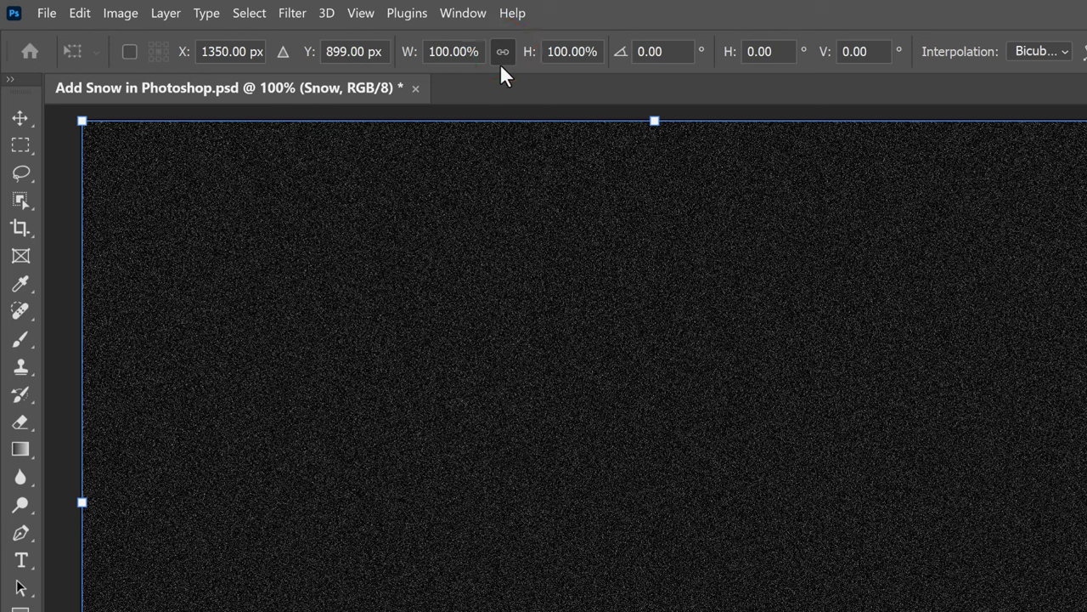
pyautogui.click(435, 53)
pyautogui.write('400')
pyautogui.press('Return')
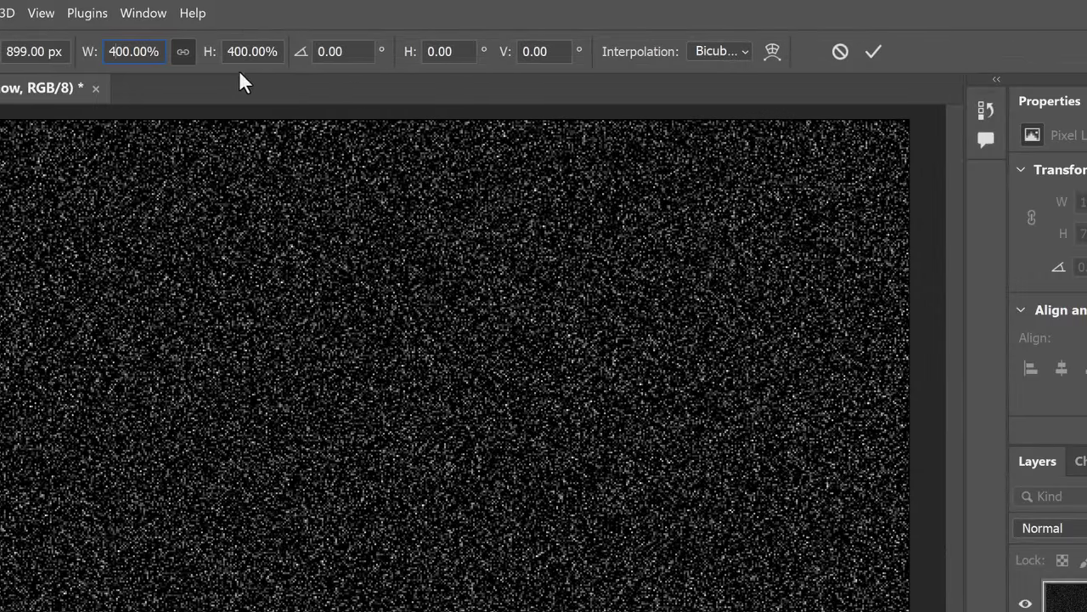
pyautogui.click(875, 52)
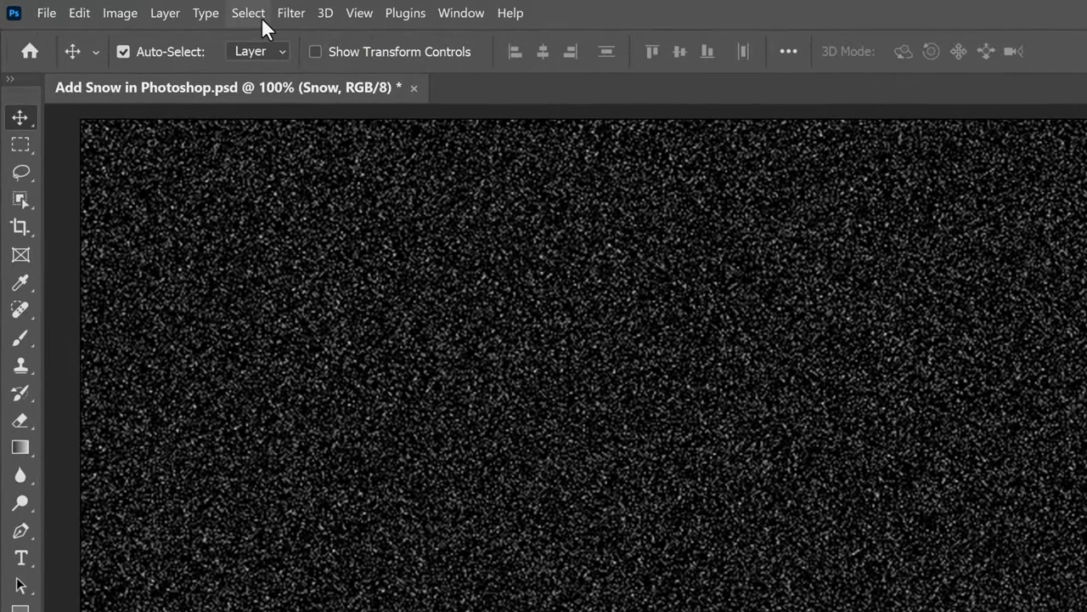
# Step: Select all, crop the Snow layer to the 2700 × 1798 px canvas, then deselect
pyautogui.click(249, 13)
pyautogui.click(271, 34)
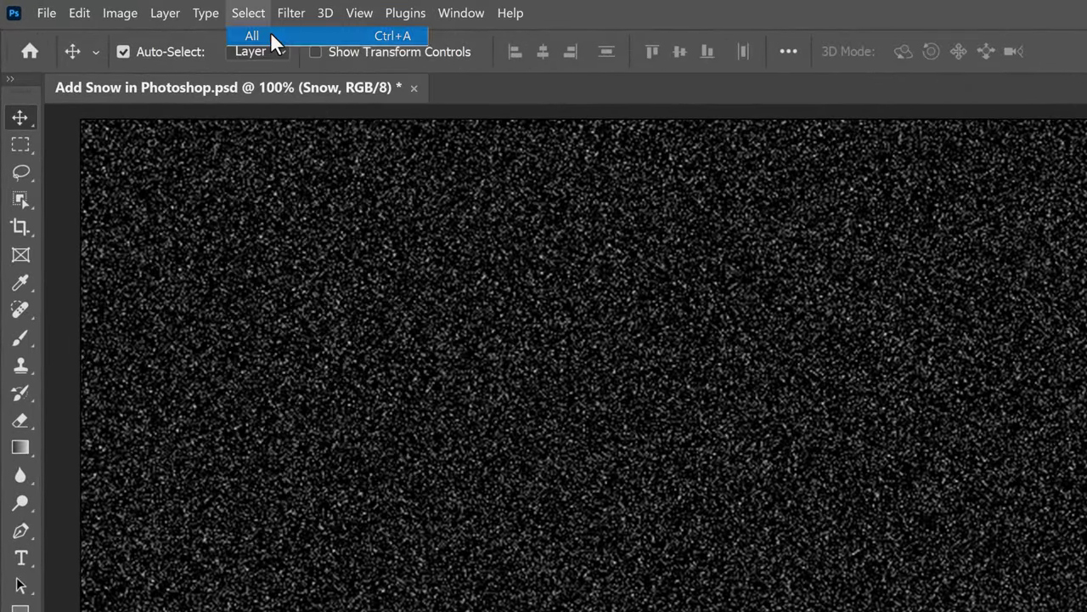
pyautogui.click(136, 21)
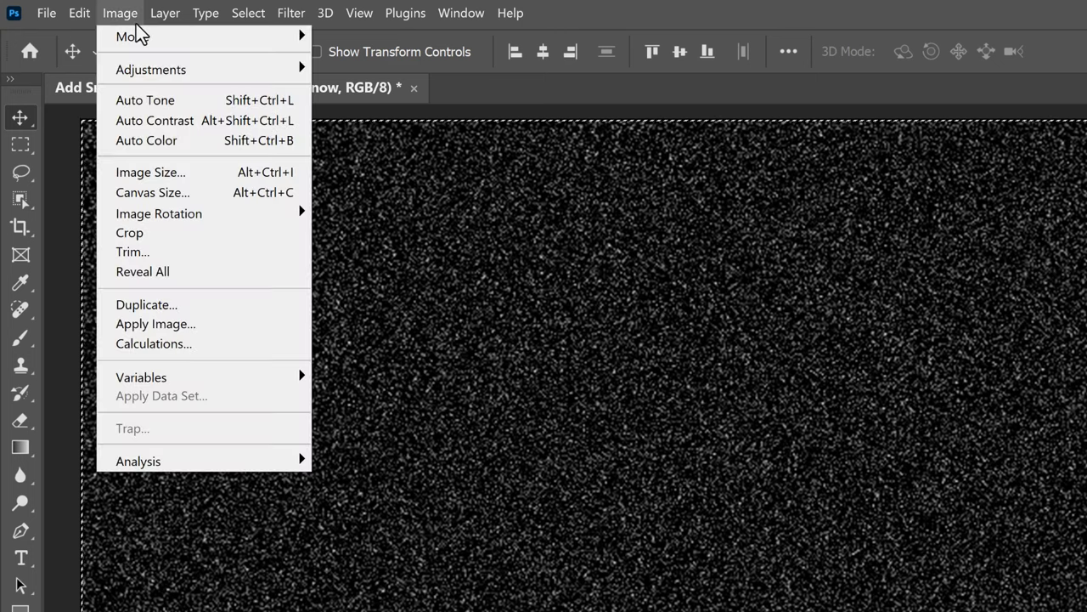
pyautogui.click(164, 233)
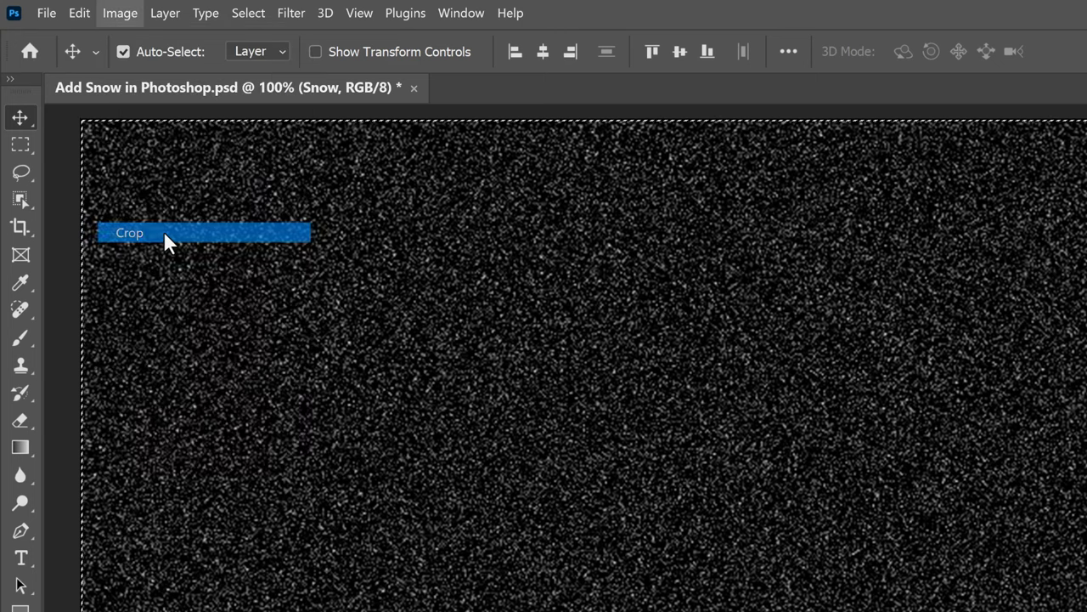
pyautogui.click(262, 17)
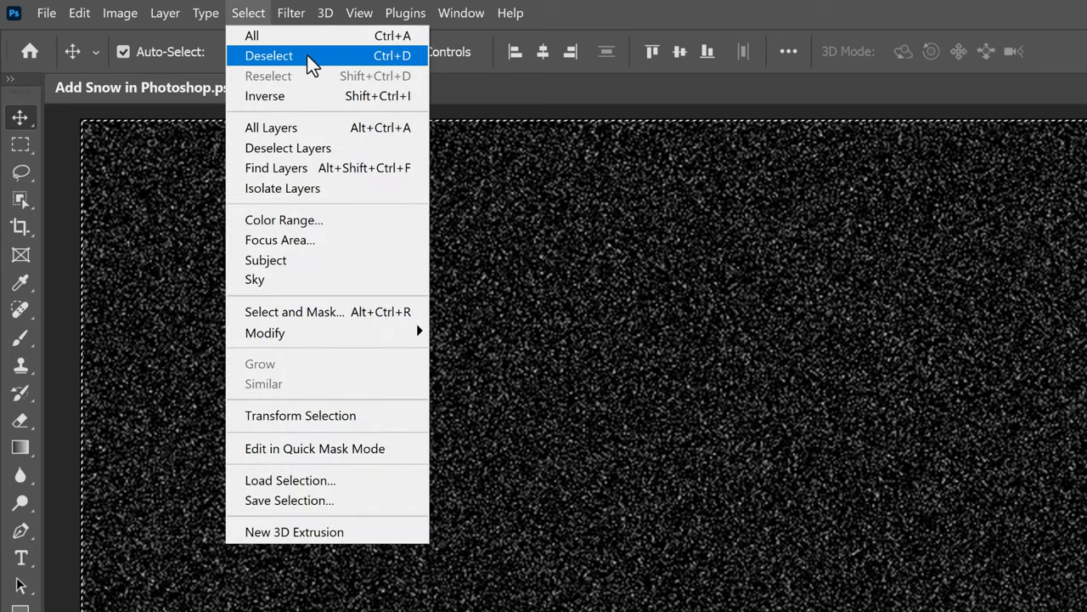
pyautogui.click(266, 56)
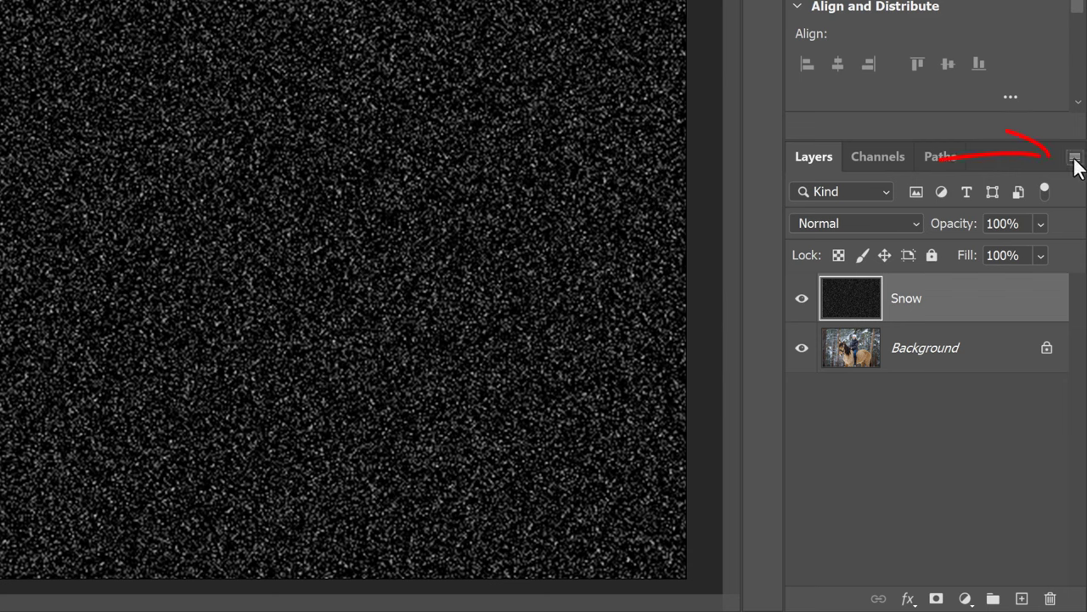
# Step: Convert the Snow layer to a smart object and set its blend mode to Screen
pyautogui.click(1075, 158)
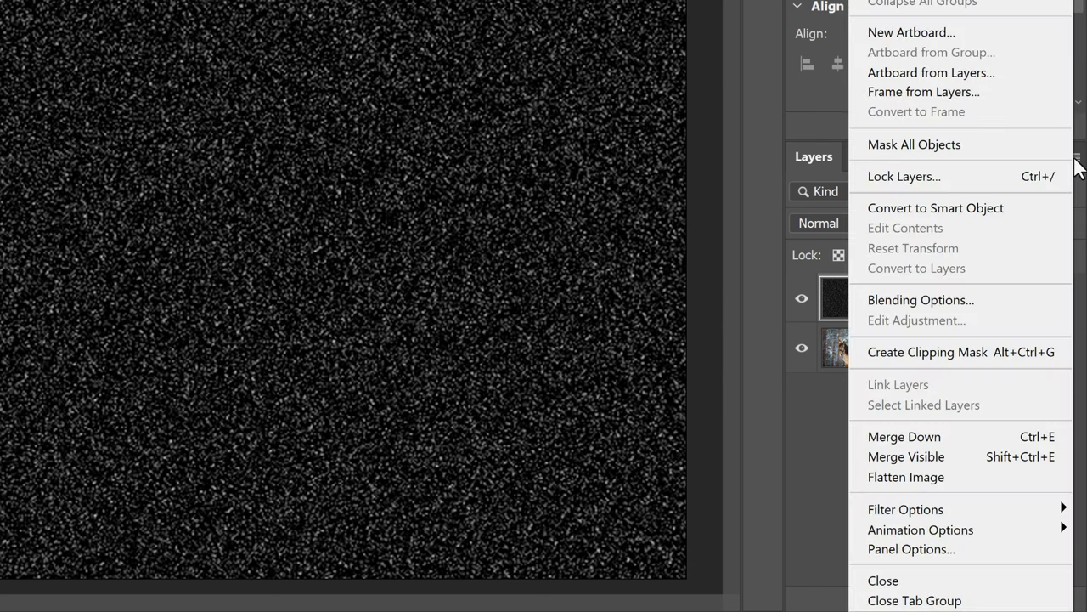
pyautogui.click(1021, 208)
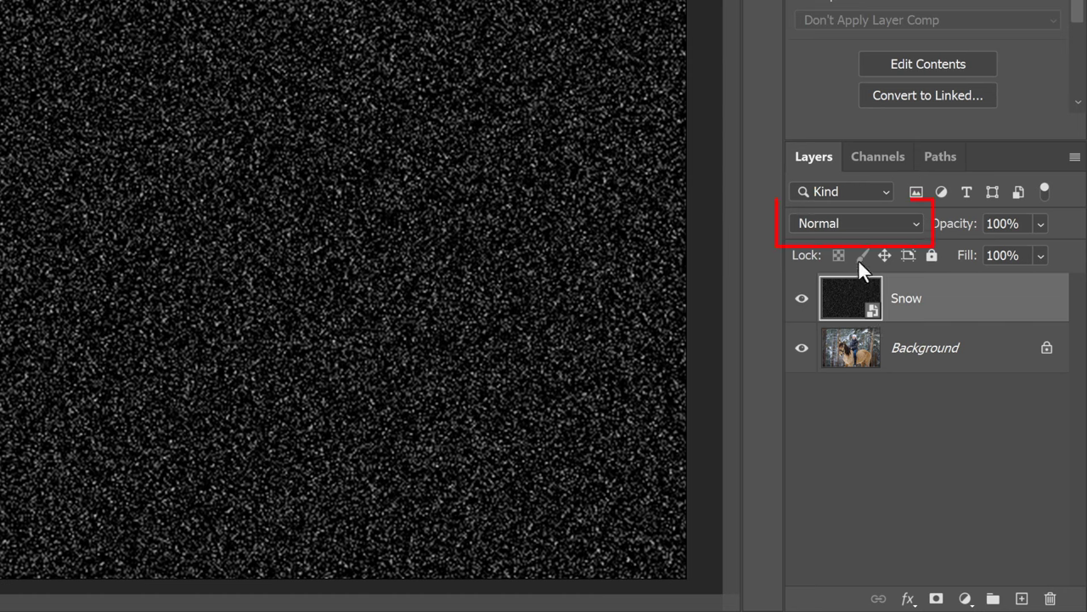
pyautogui.click(855, 221)
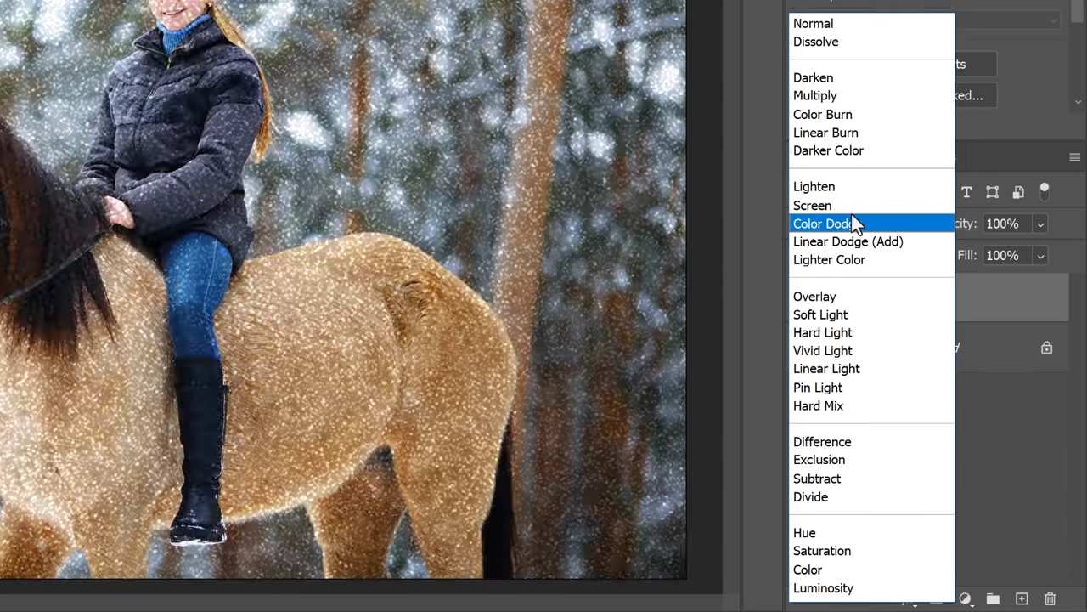
pyautogui.click(846, 206)
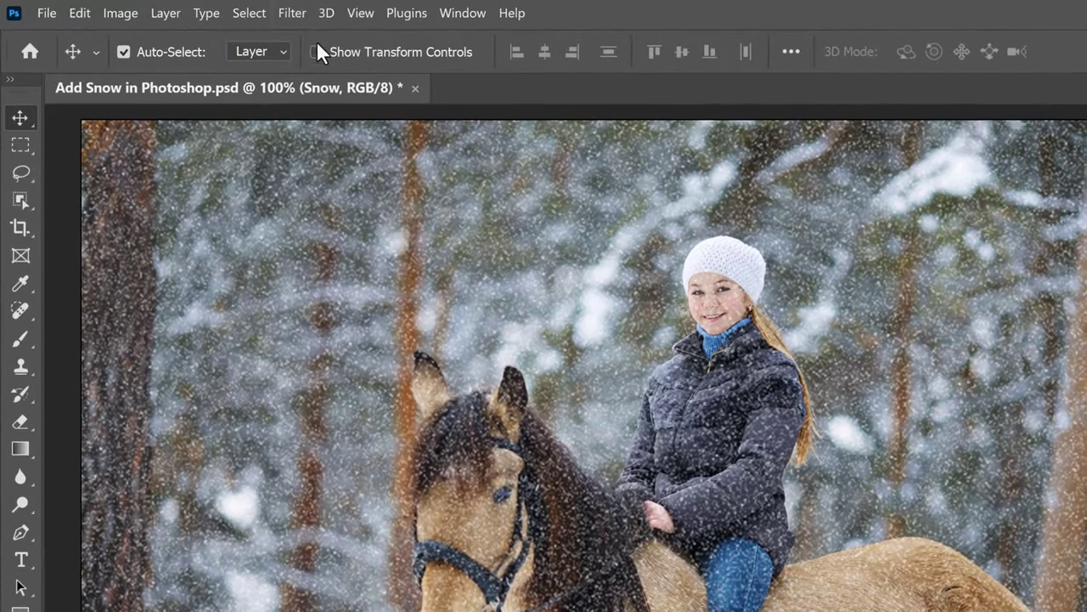
# Step: Apply a Motion Blur smart filter at -65° angle and 10 px distance, then reopen it
pyautogui.click(304, 19)
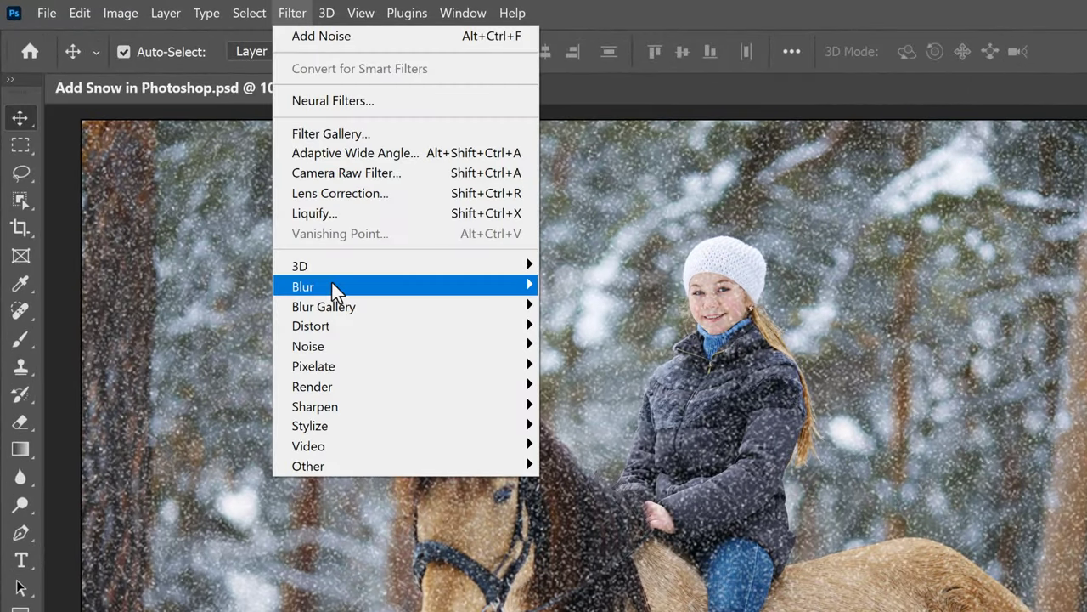
pyautogui.moveTo(333, 287)
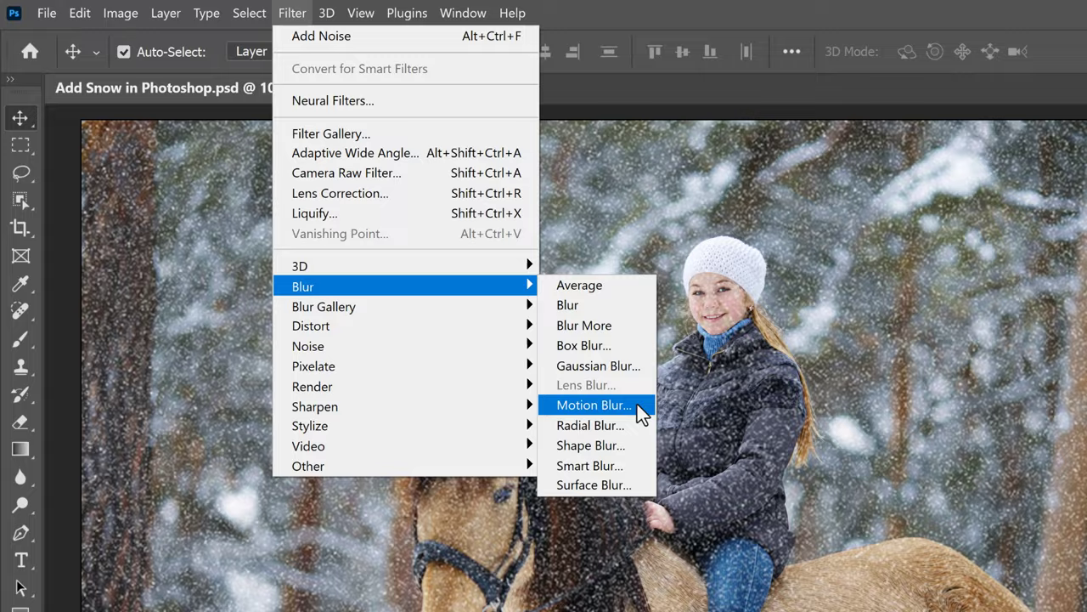
pyautogui.click(637, 405)
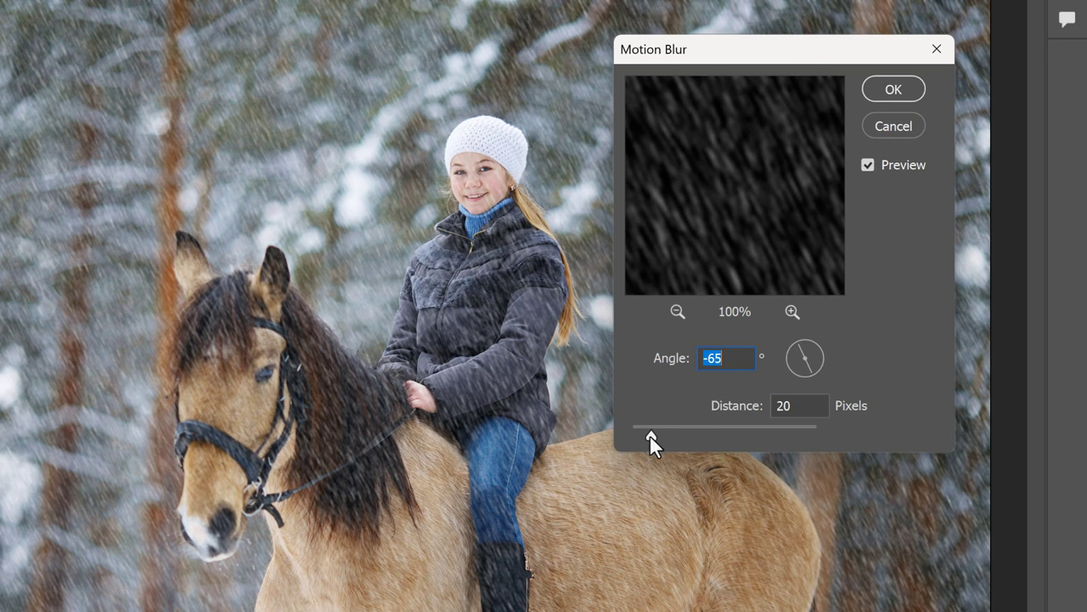
pyautogui.moveTo(650, 435); pyautogui.dragTo(681, 430)
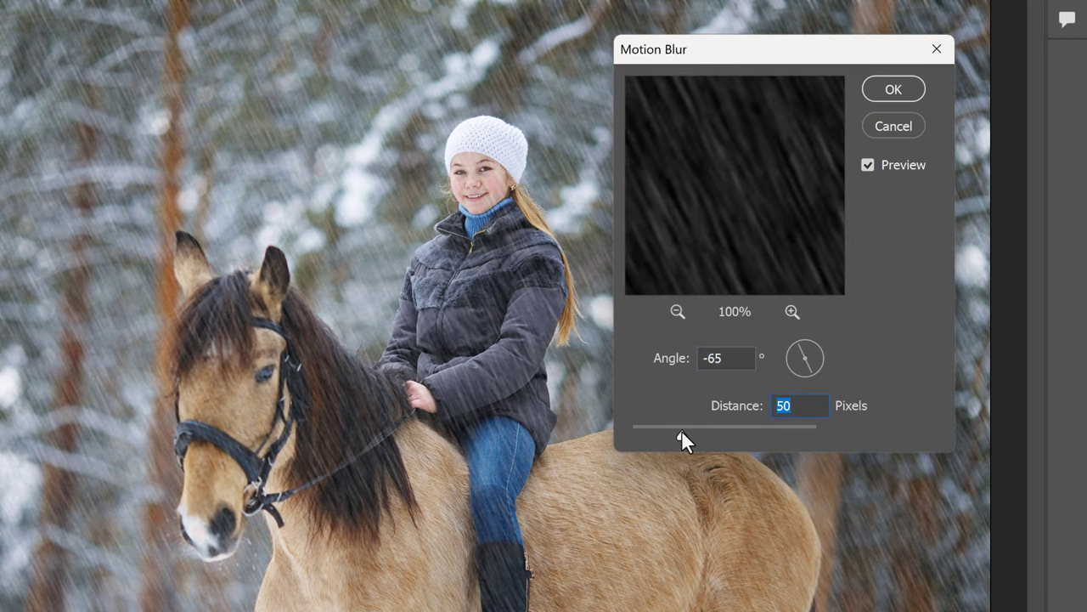
pyautogui.moveTo(681, 430); pyautogui.dragTo(641, 431)
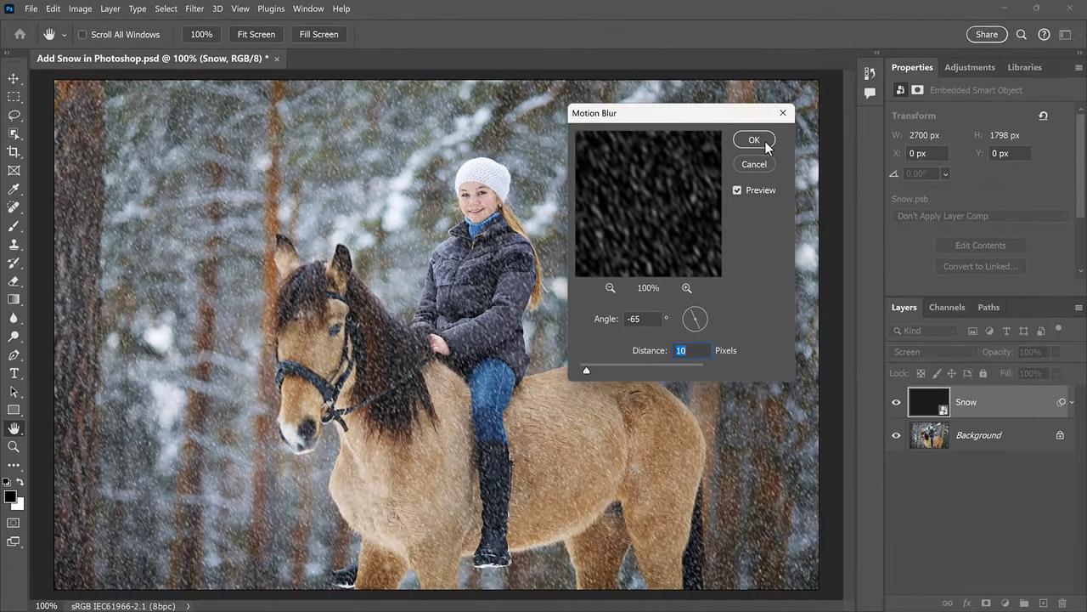
pyautogui.click(753, 140)
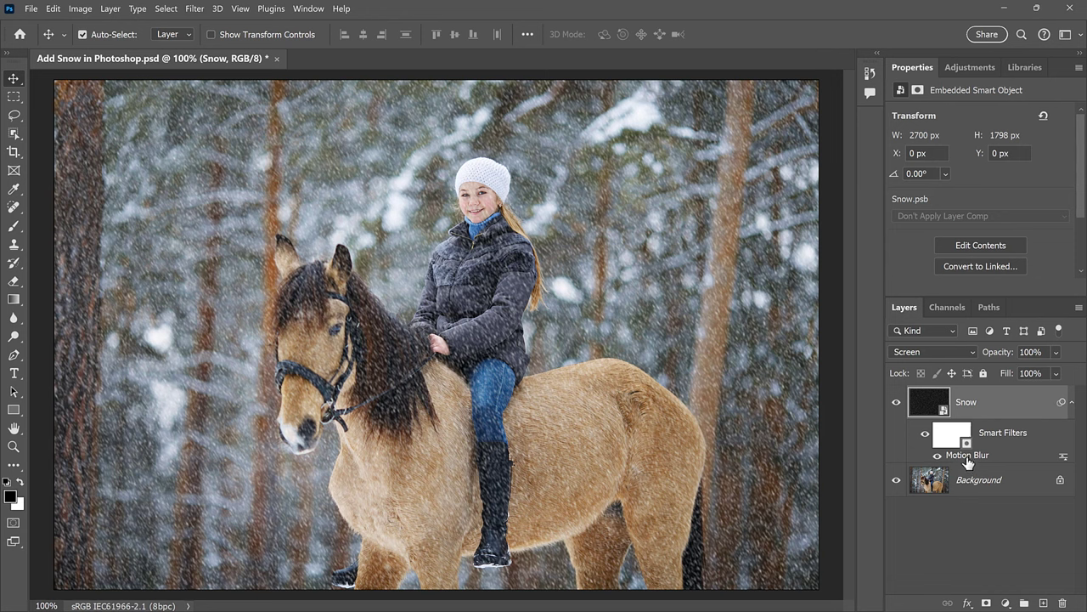
pyautogui.doubleClick(967, 456)
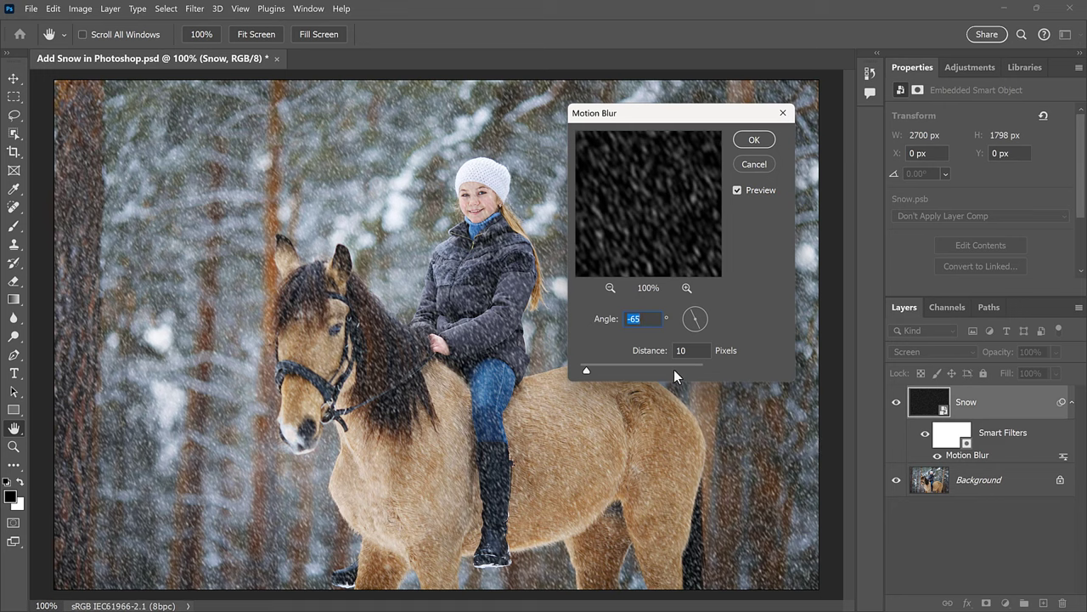
# Step: Cancel the Motion Blur dialog and delete the Smart Filters' filter mask
pyautogui.click(754, 165)
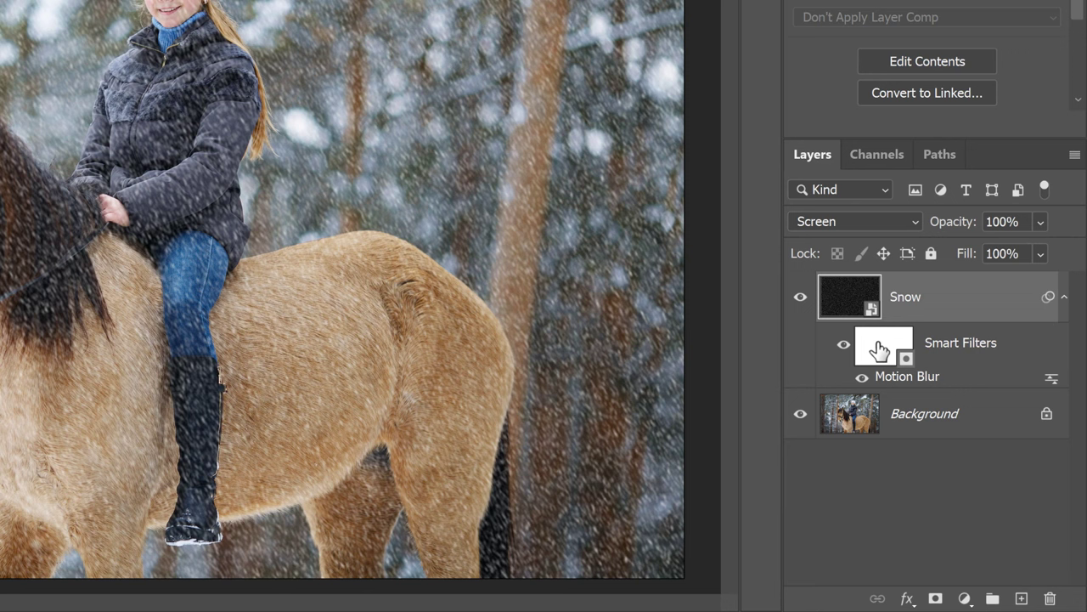
pyautogui.rightClick(880, 349)
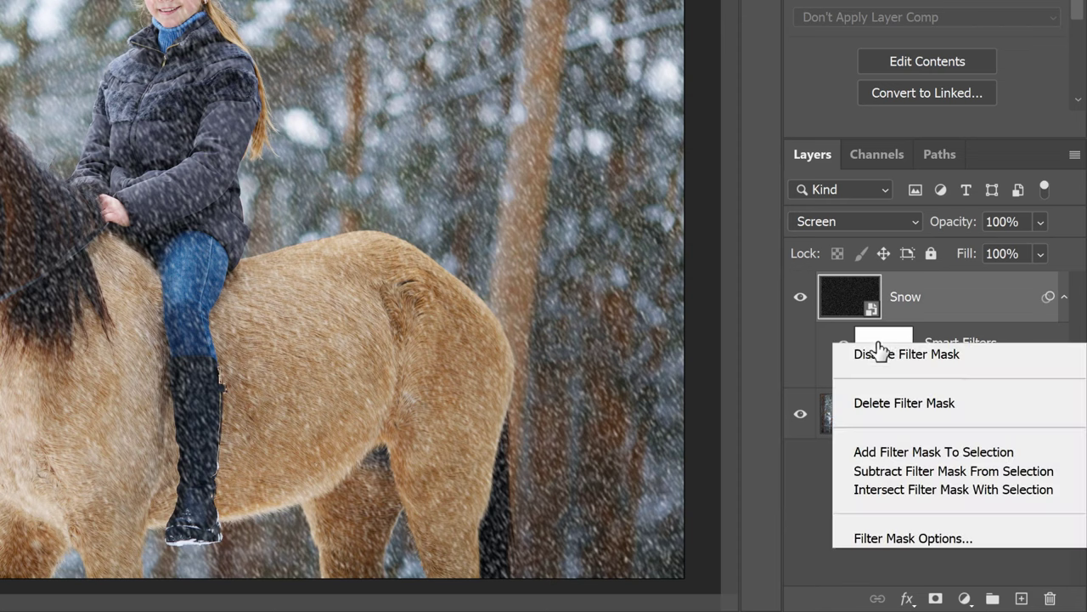
pyautogui.click(974, 402)
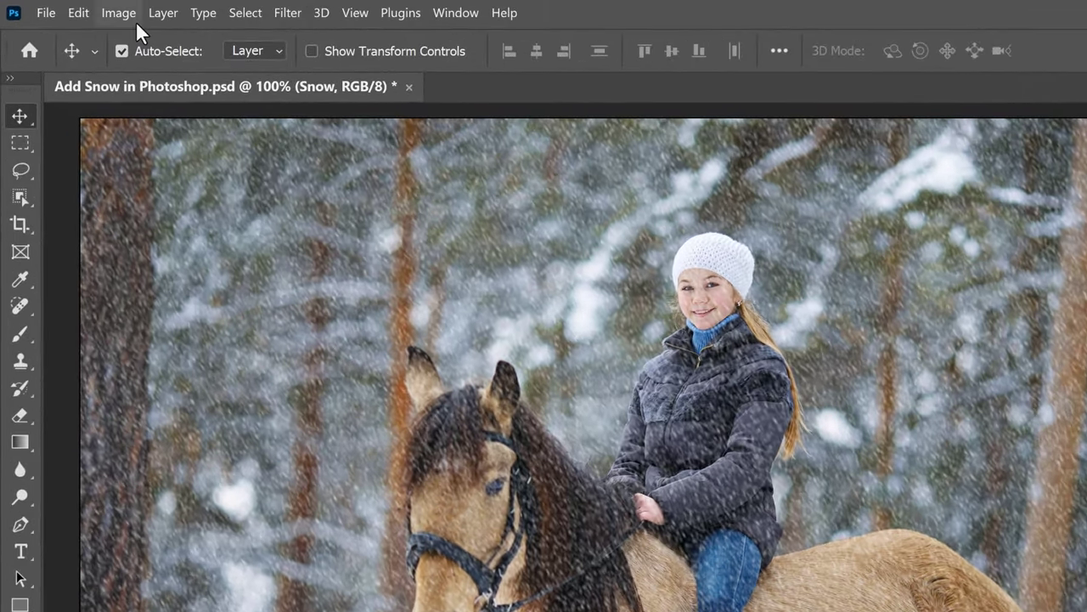
# Step: Apply a Levels smart filter with input levels 25 and 184, comparing via Preview
pyautogui.click(119, 13)
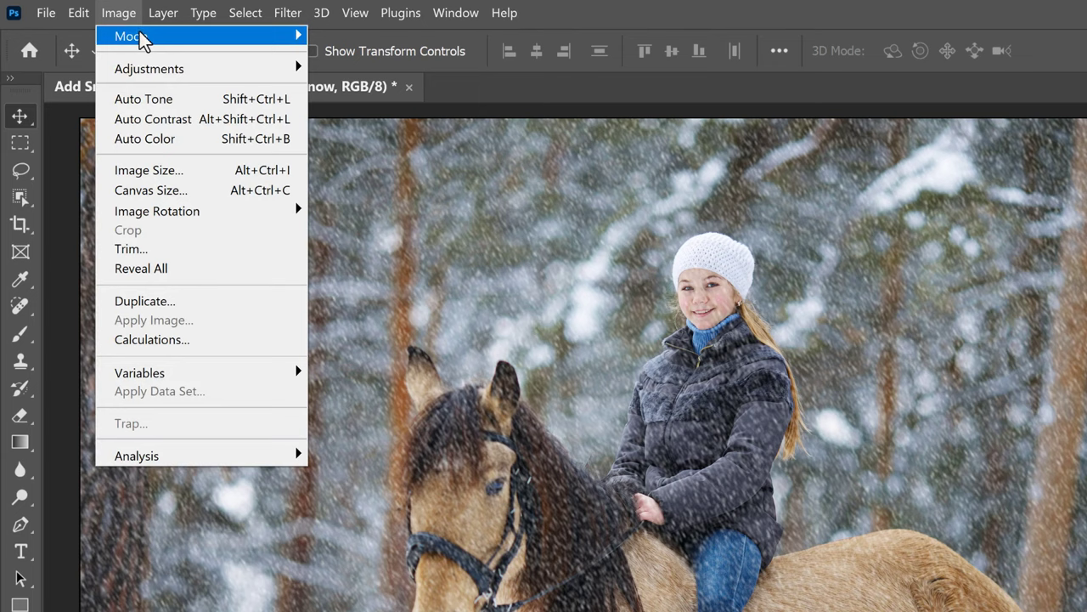
pyautogui.moveTo(200, 73)
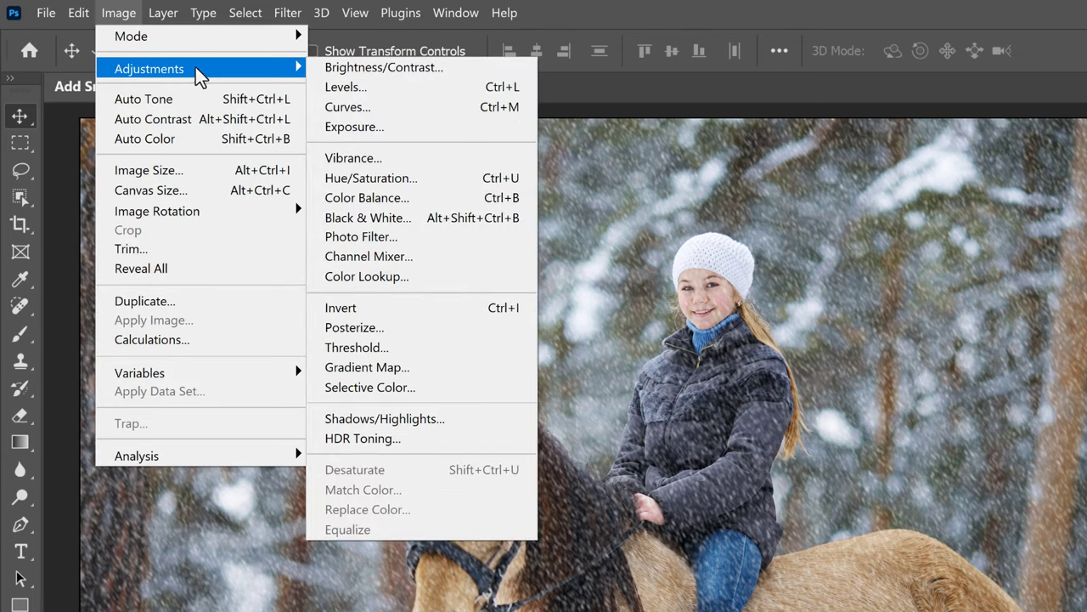
pyautogui.click(384, 88)
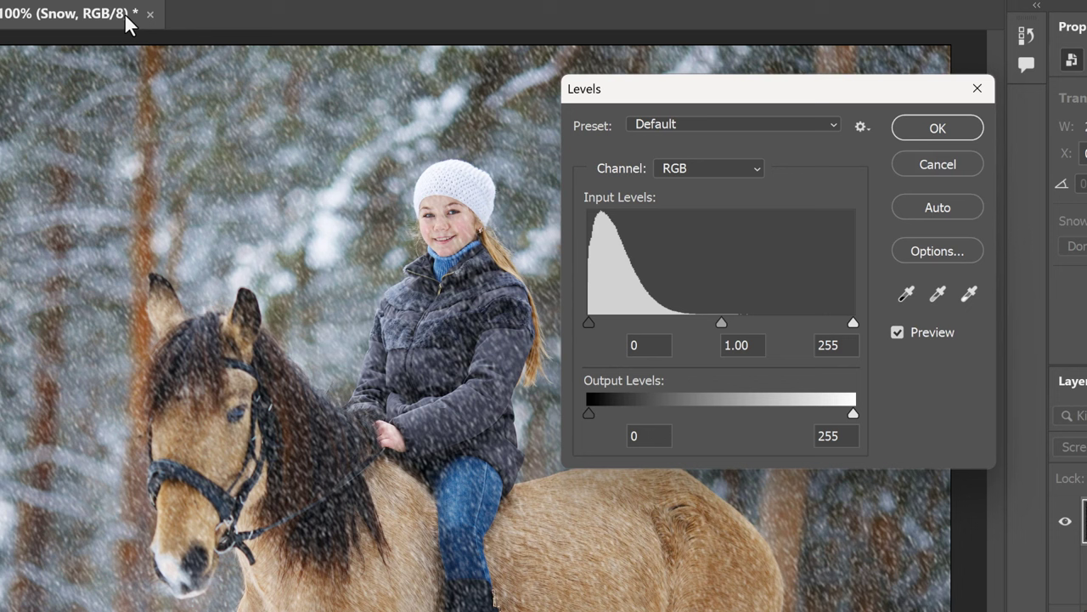
pyautogui.click(588, 322)
pyautogui.moveTo(588, 320); pyautogui.dragTo(615, 321)
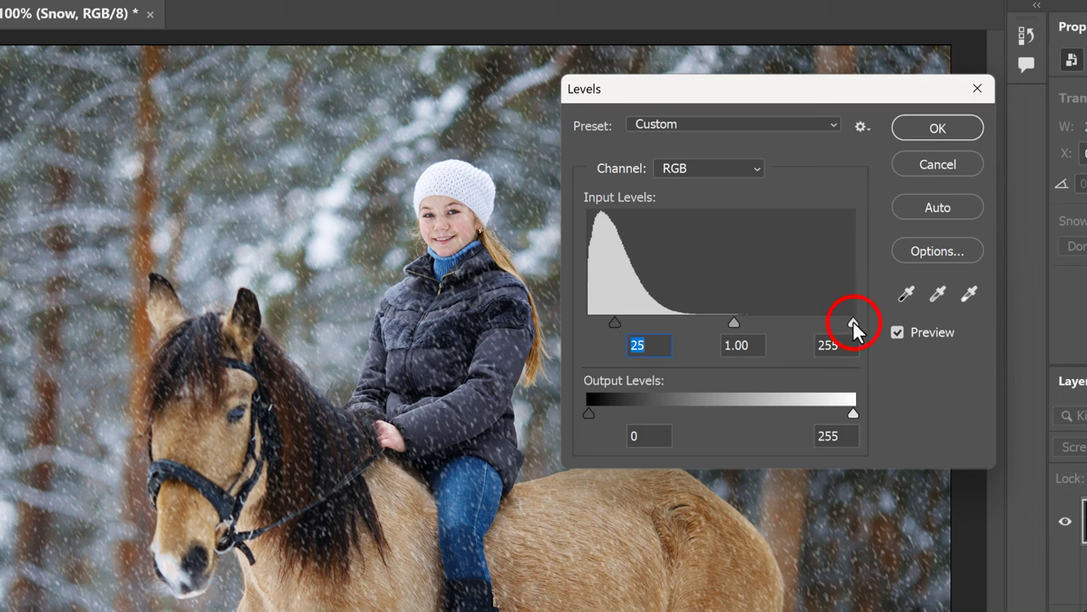
pyautogui.moveTo(853, 320); pyautogui.dragTo(780, 317)
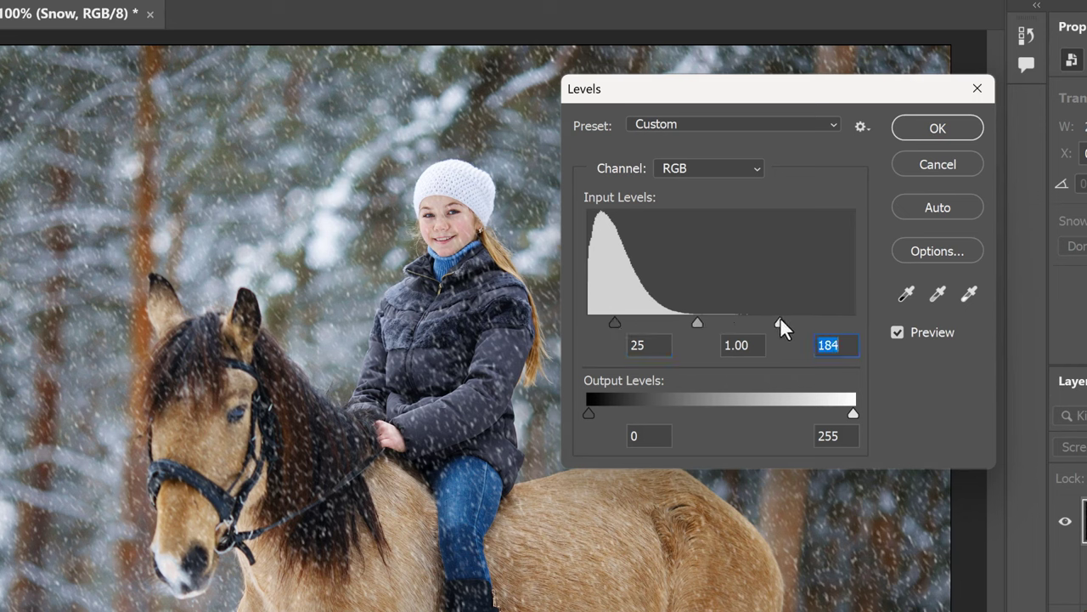
pyautogui.click(898, 332)
pyautogui.click(898, 332)
pyautogui.click(898, 332)
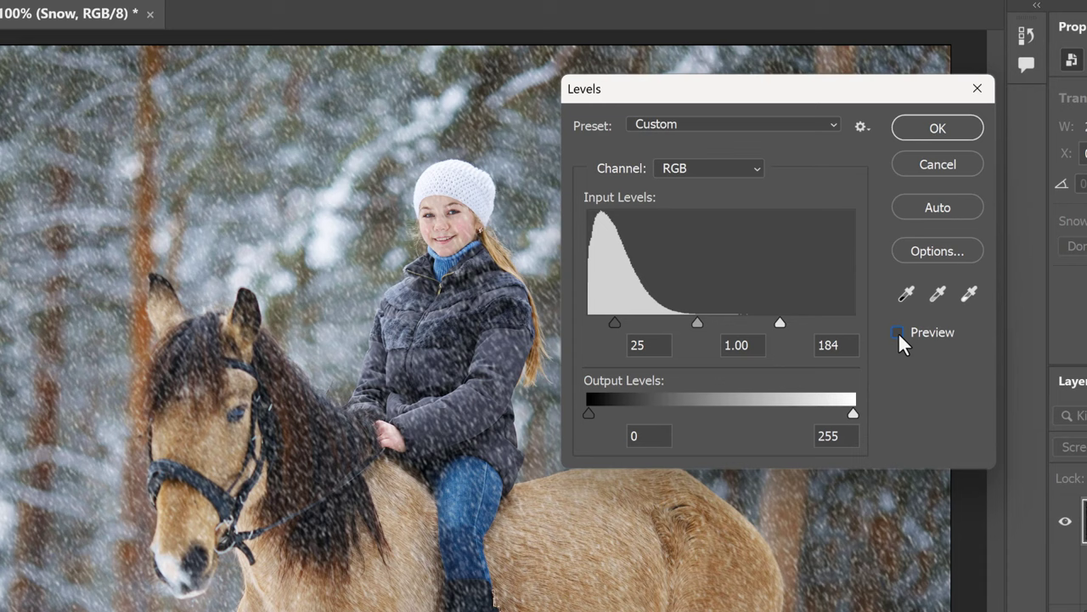
pyautogui.click(898, 332)
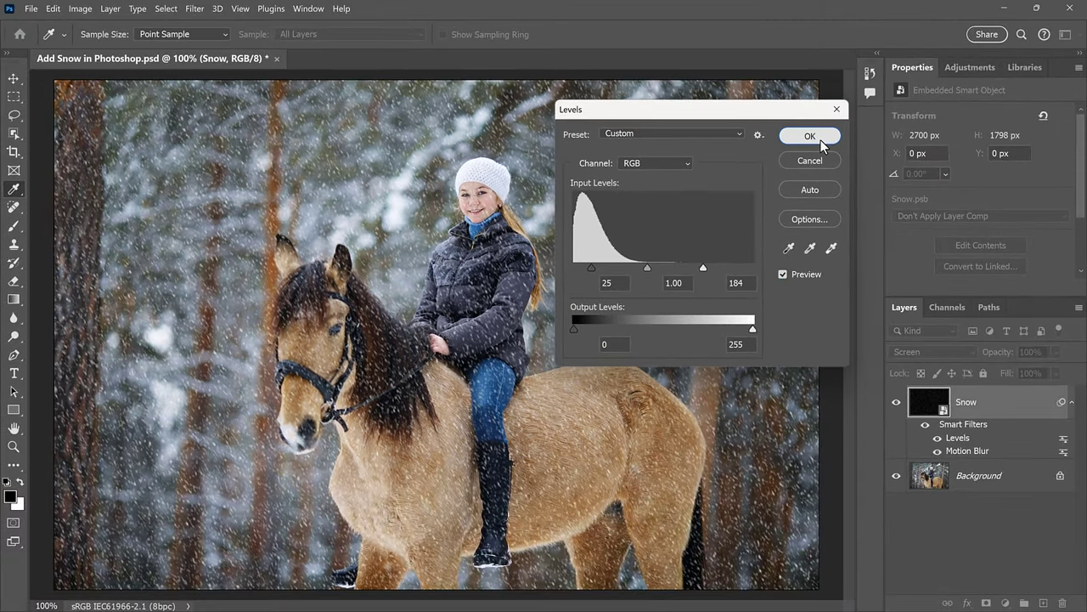
pyautogui.click(811, 136)
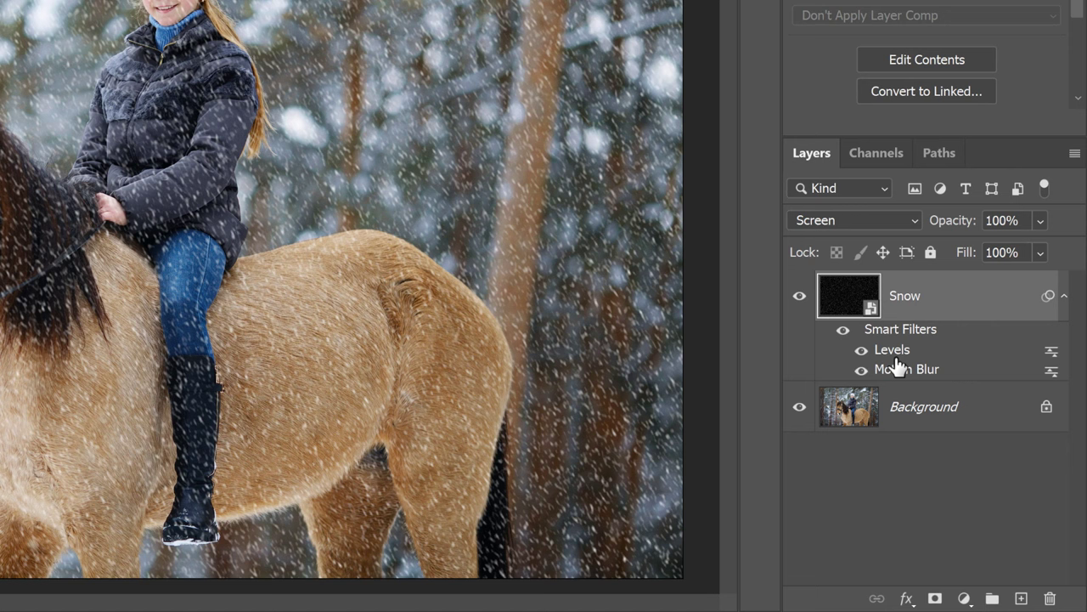
# Step: Duplicate the Snow layer as Snow copy and rotate the copy 180°
pyautogui.click(1005, 299)
pyautogui.moveTo(1006, 299); pyautogui.dragTo(1022, 600)
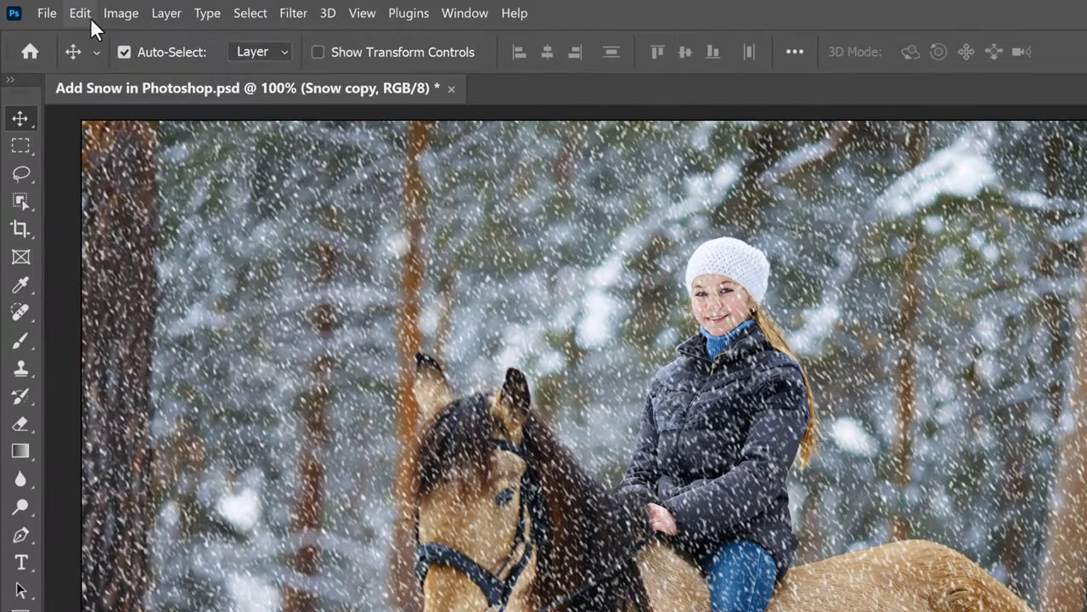
pyautogui.click(90, 17)
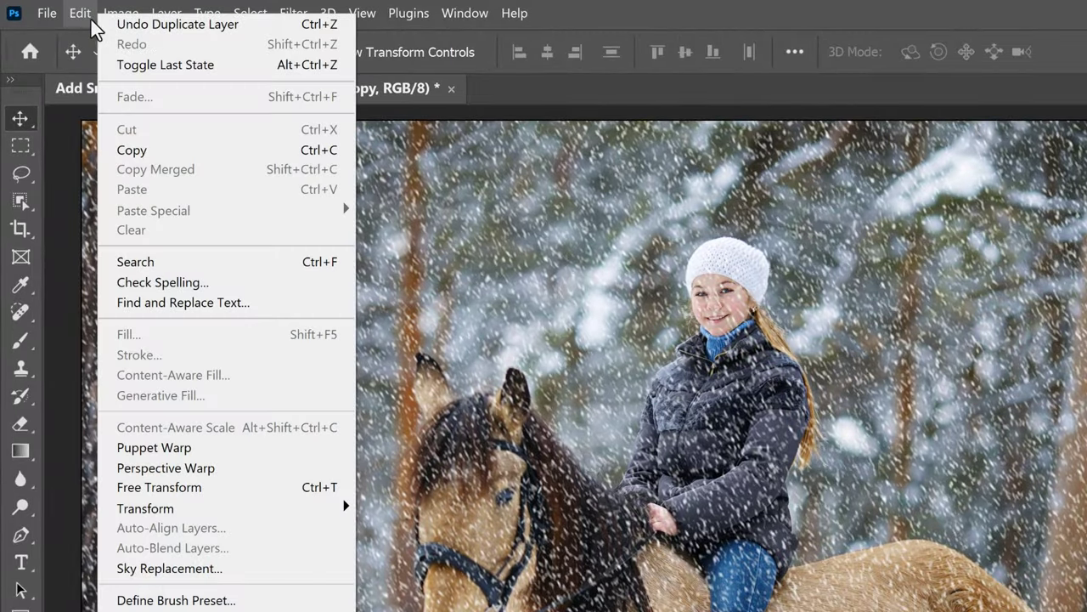
pyautogui.moveTo(215, 507)
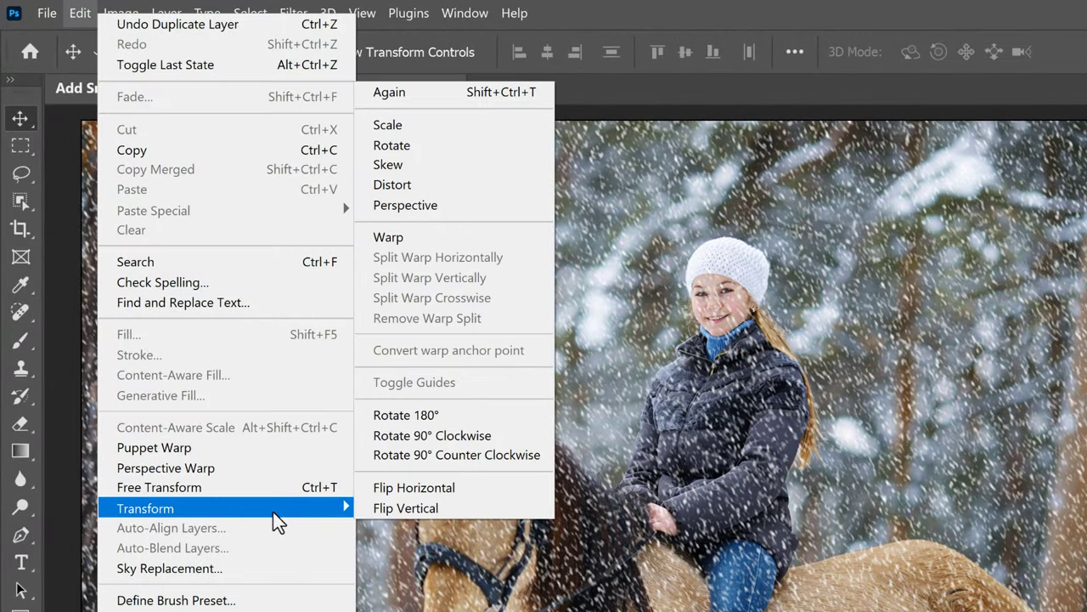
pyautogui.click(452, 416)
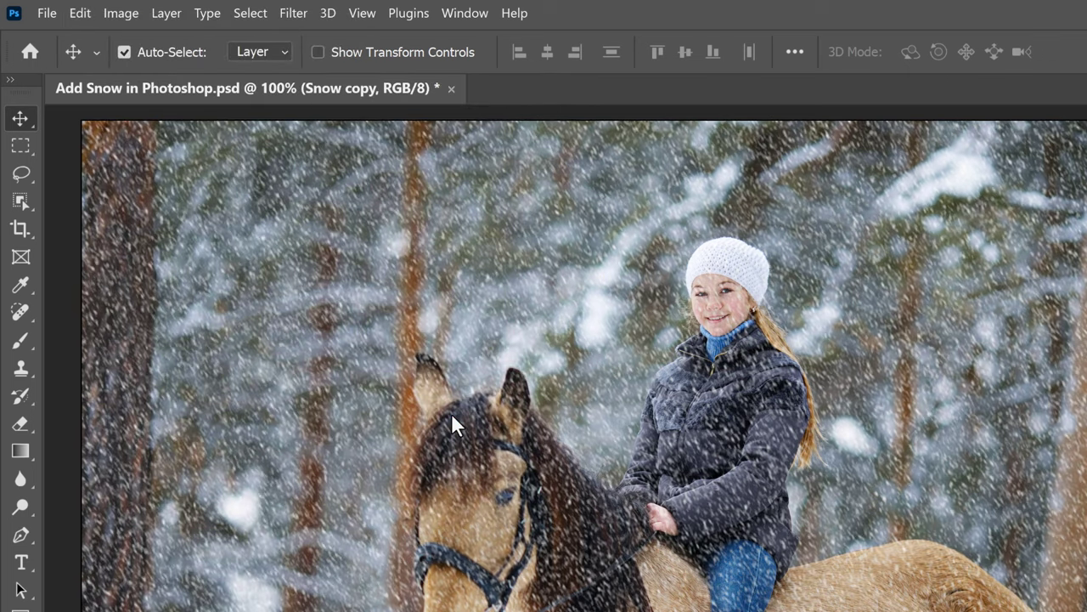
# Step: Apply a Crystallize smart filter at cell size 15 to Snow copy, then review it unchanged
pyautogui.click(308, 19)
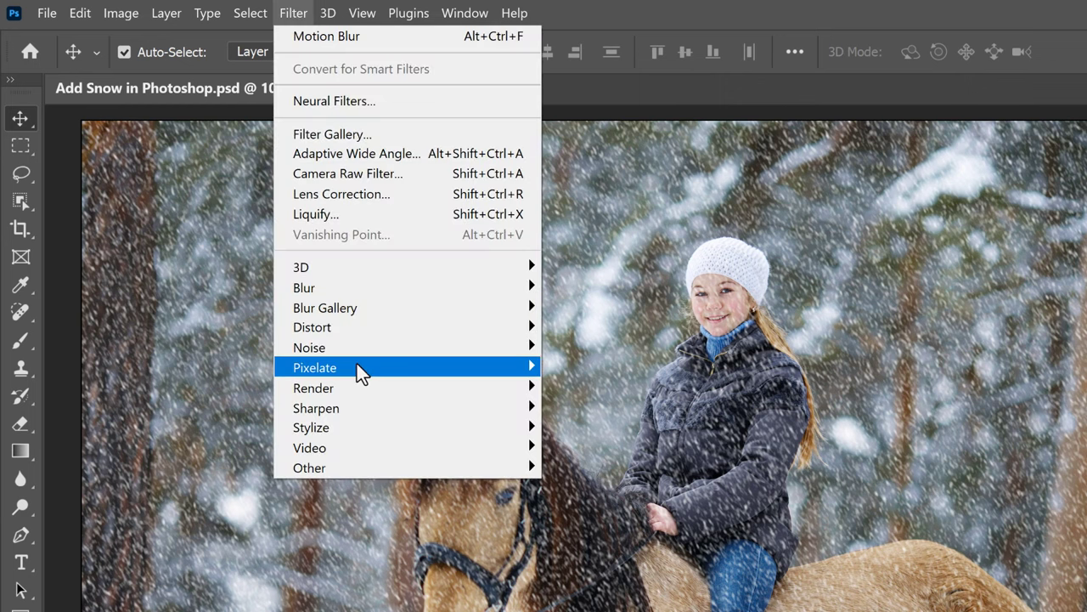
pyautogui.moveTo(360, 373)
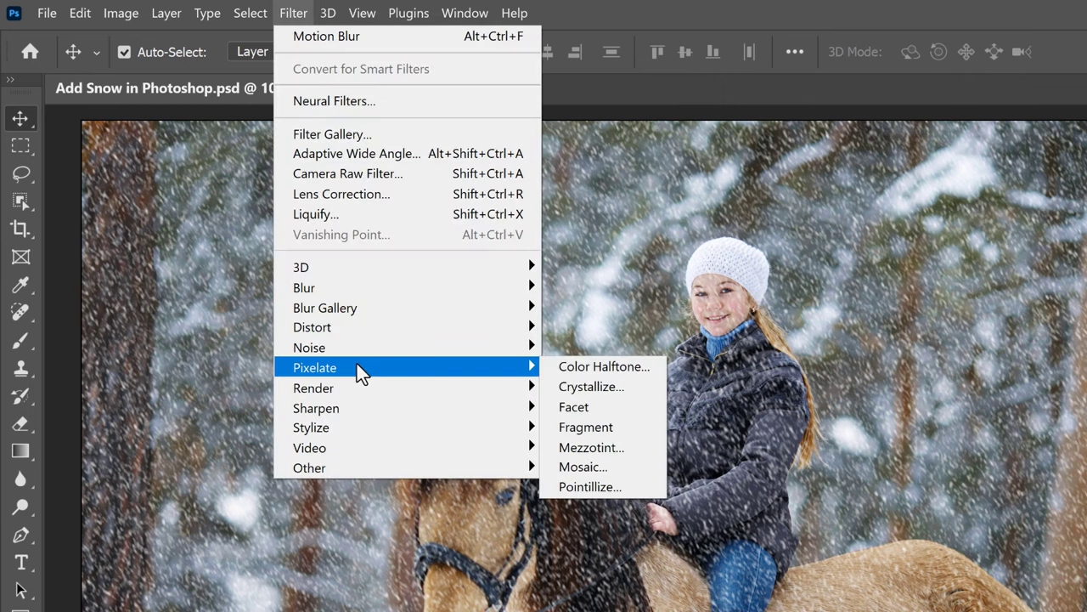
pyautogui.click(634, 387)
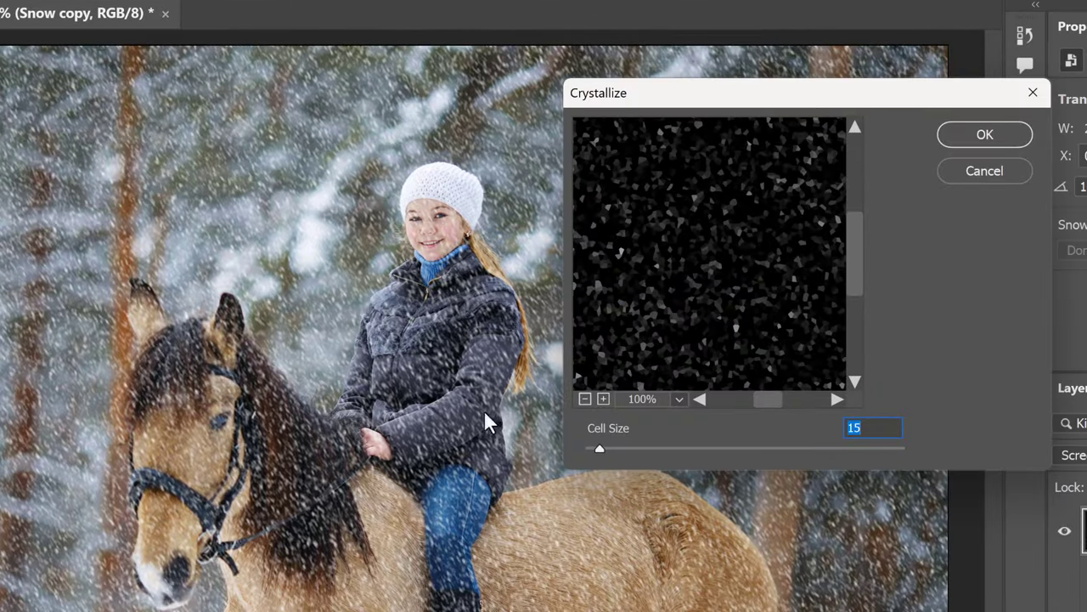
pyautogui.moveTo(601, 448); pyautogui.dragTo(601, 446)
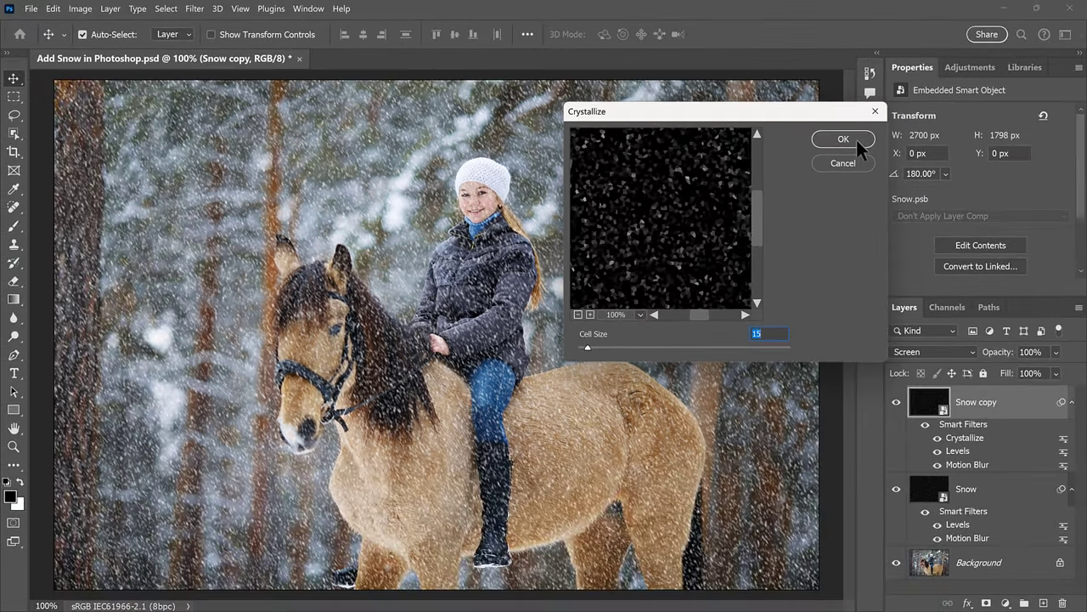
pyautogui.click(904, 137)
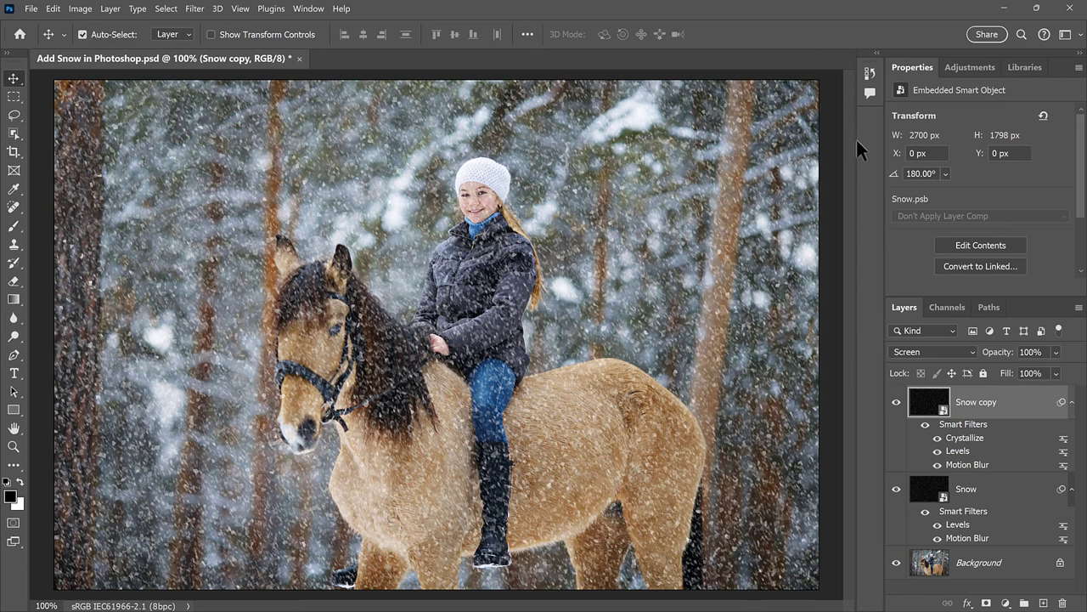
pyautogui.doubleClick(964, 439)
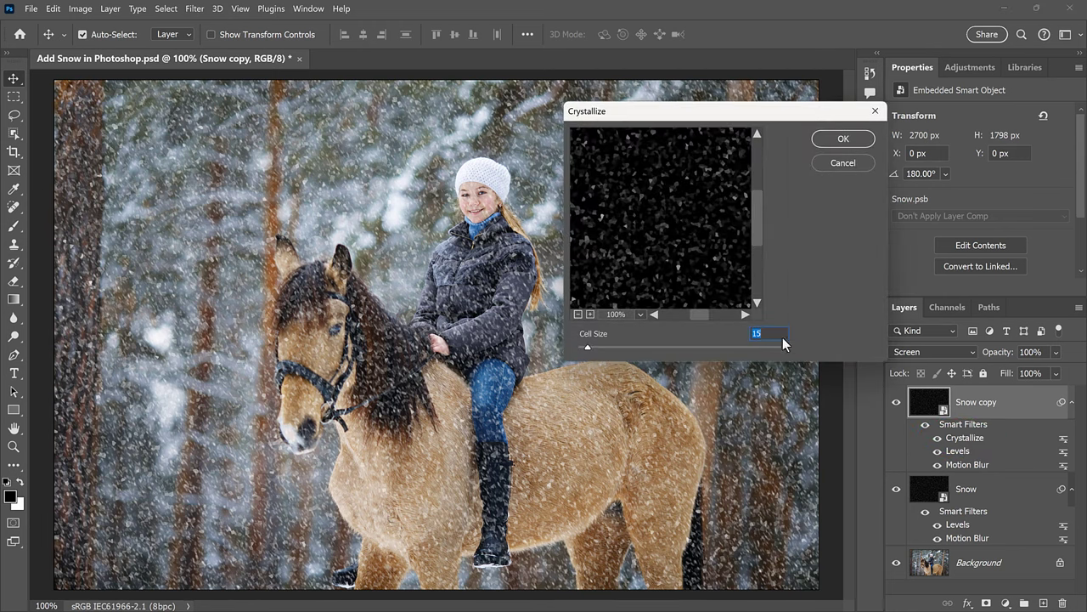
pyautogui.click(860, 164)
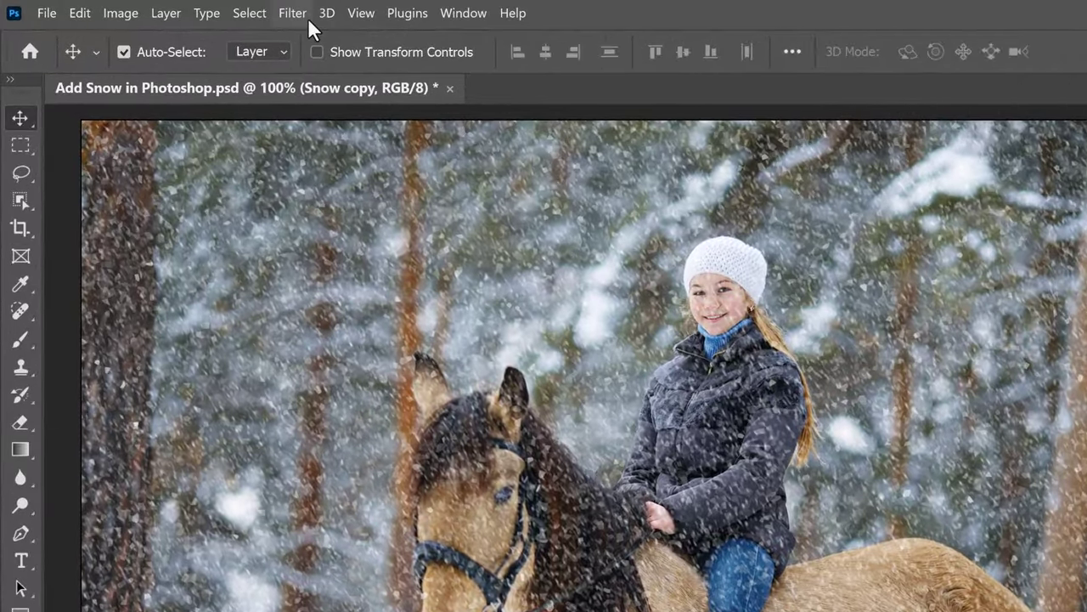
# Step: Apply a Motion Blur at -65° angle and 20 pixels distance to the Snow copy layer
pyautogui.click(308, 18)
pyautogui.moveTo(352, 289)
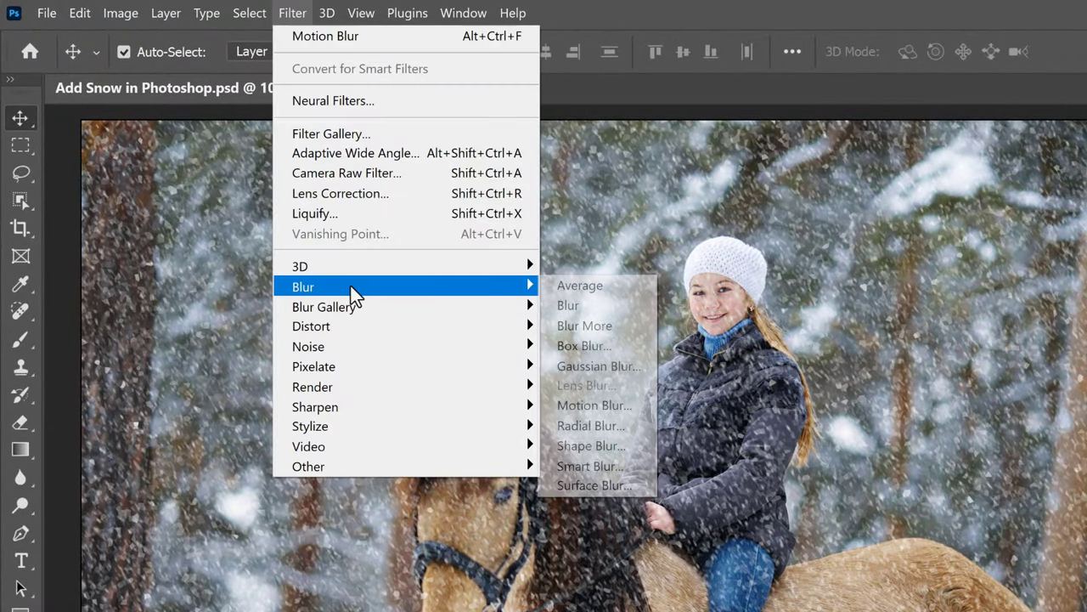
pyautogui.click(633, 407)
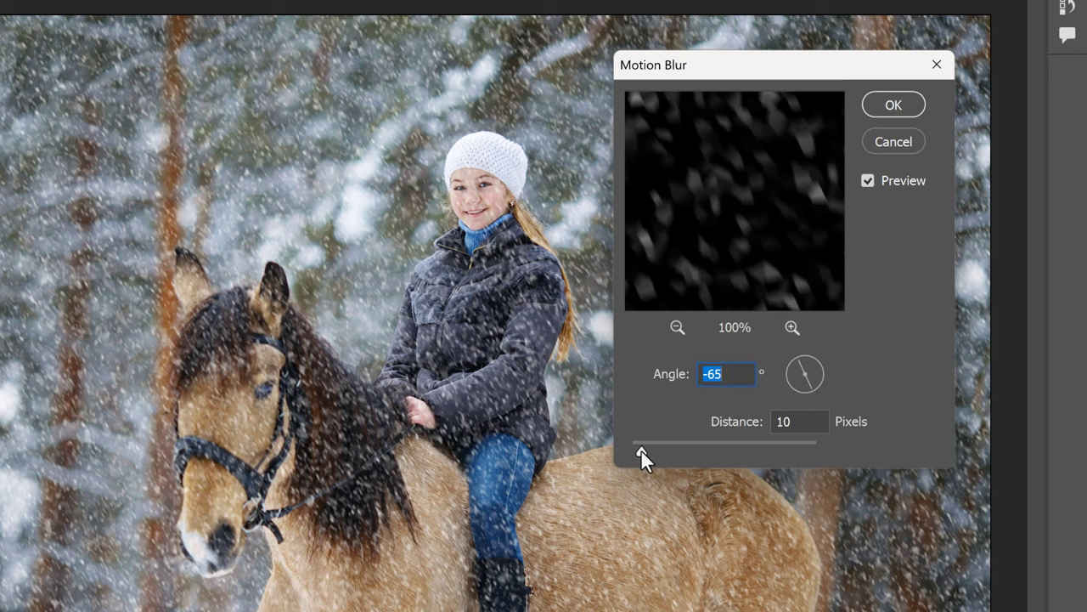
pyautogui.moveTo(642, 451); pyautogui.dragTo(650, 449)
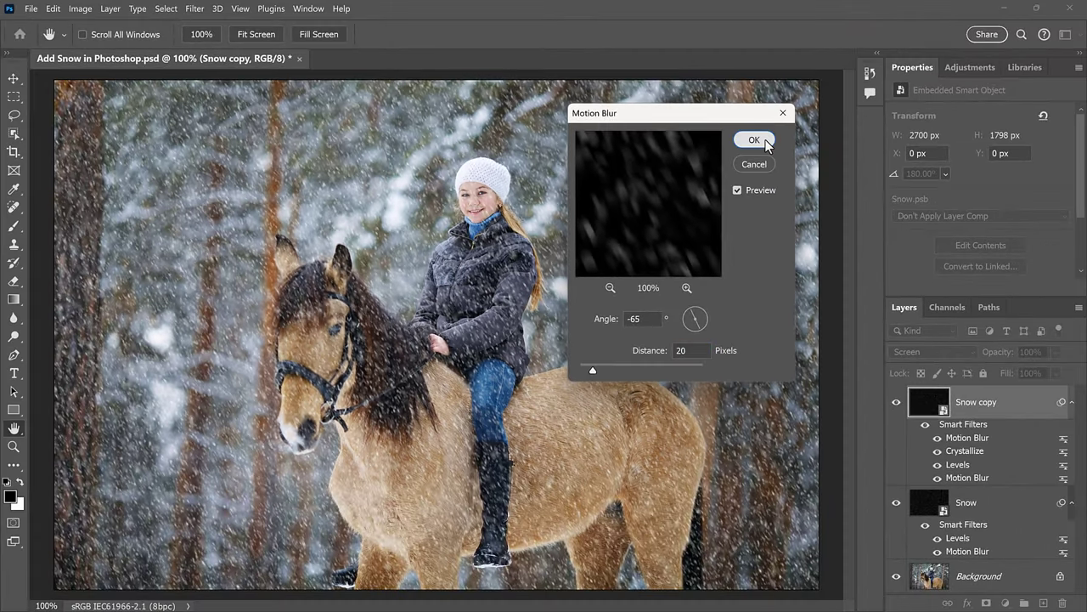
pyautogui.click(892, 105)
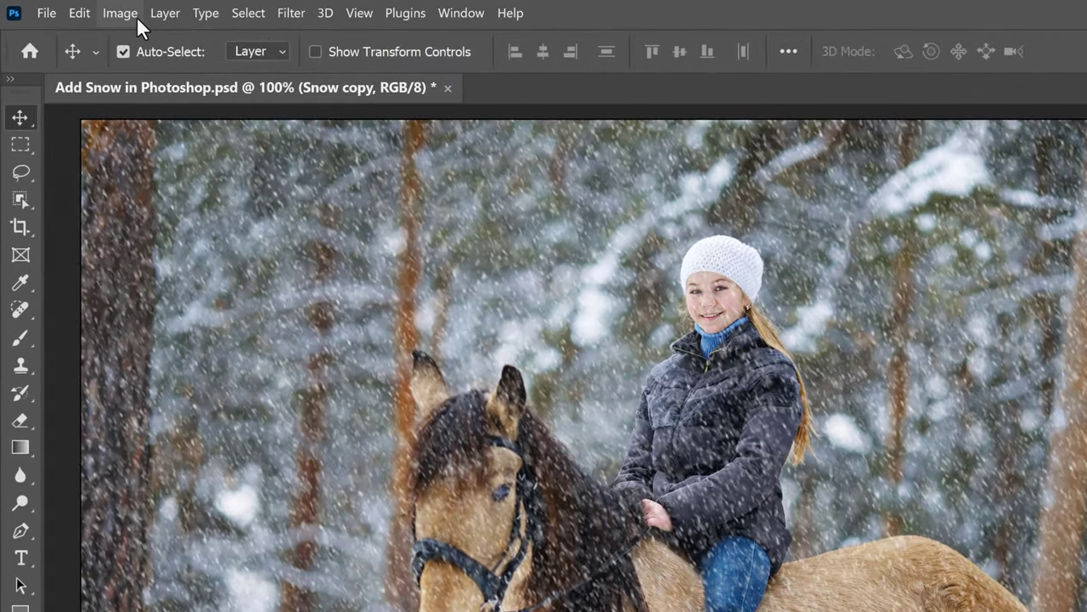
# Step: Add a Levels adjustment with black input at 20 and white input at 190
pyautogui.click(137, 16)
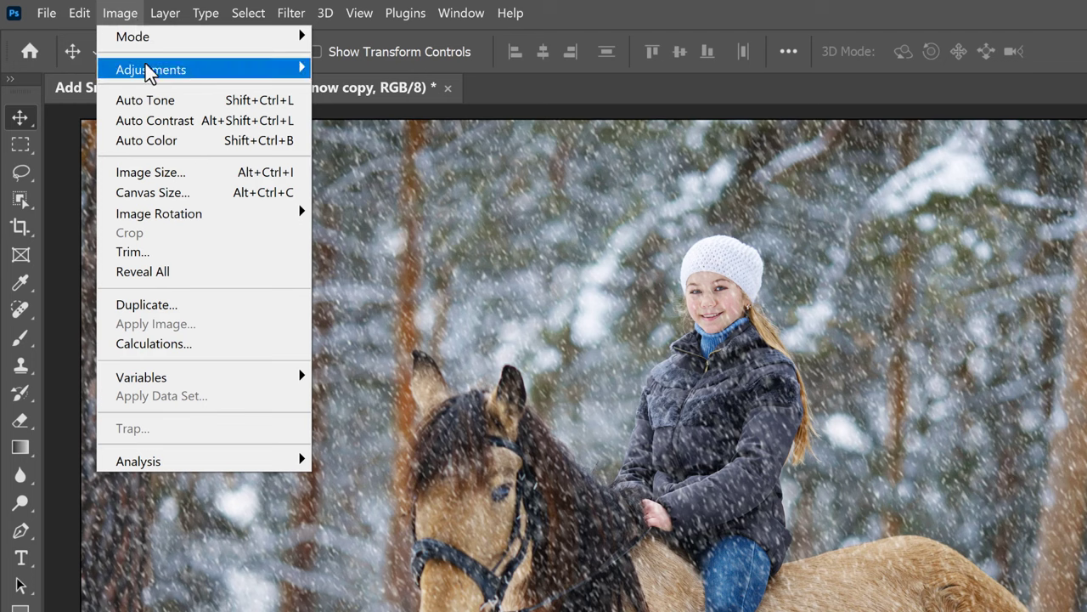
pyautogui.moveTo(201, 75)
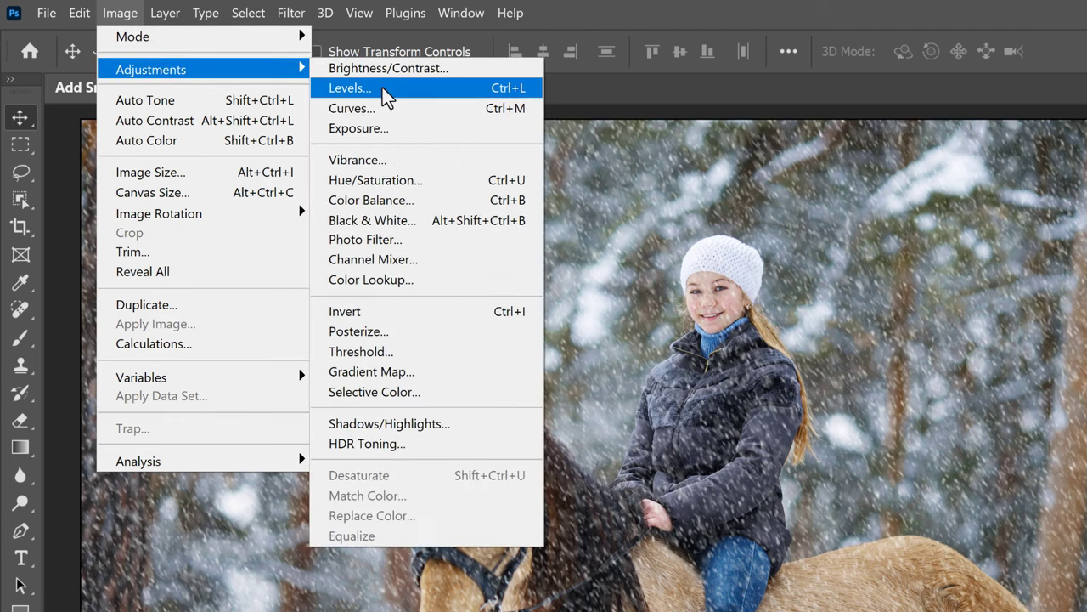
pyautogui.click(382, 88)
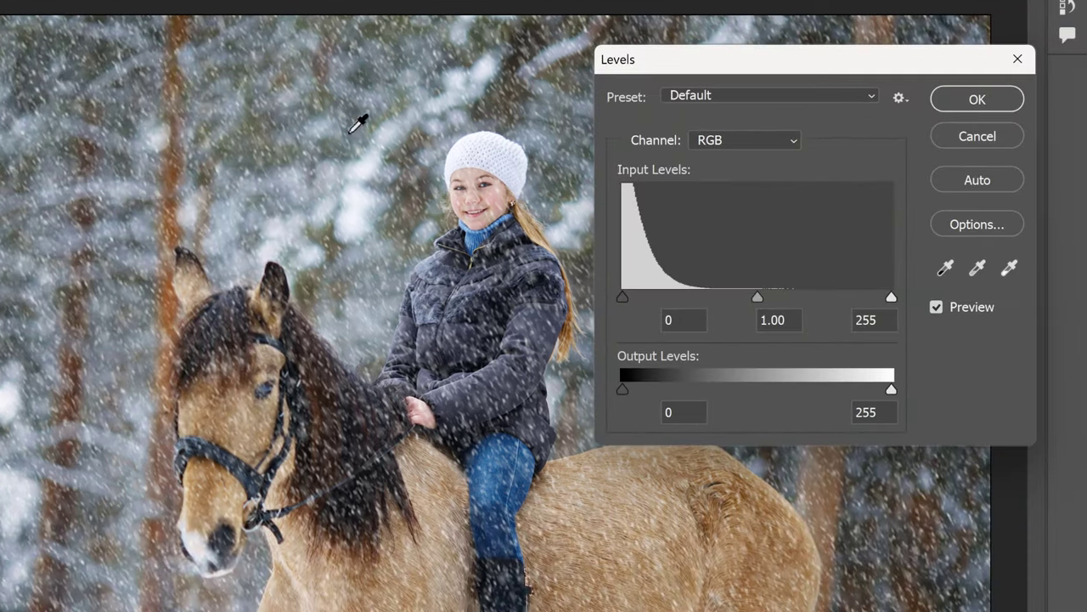
pyautogui.moveTo(623, 295); pyautogui.dragTo(643, 295)
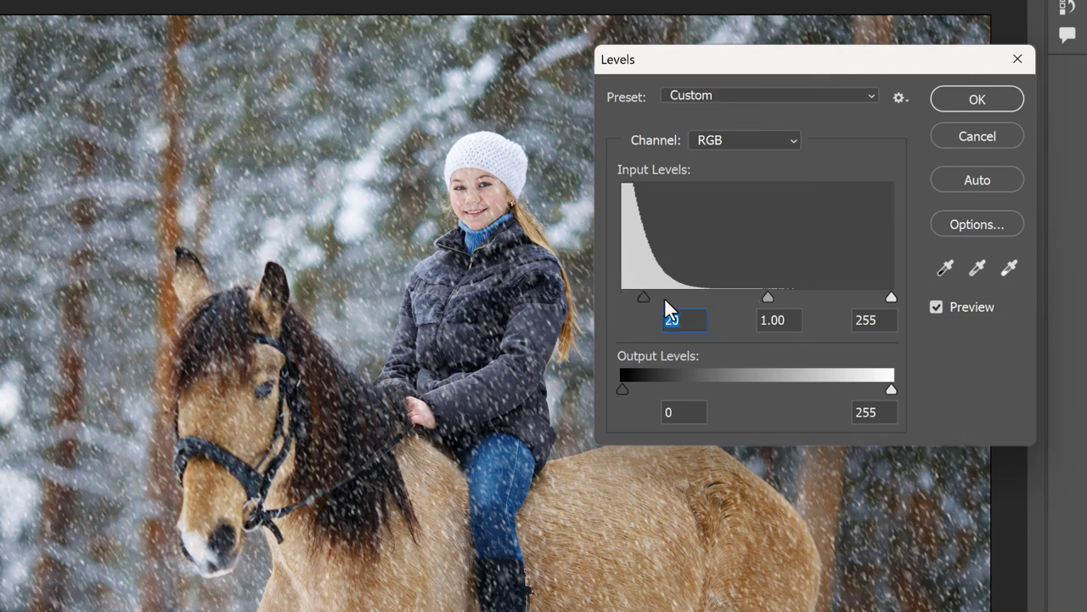
pyautogui.moveTo(891, 295); pyautogui.dragTo(823, 294)
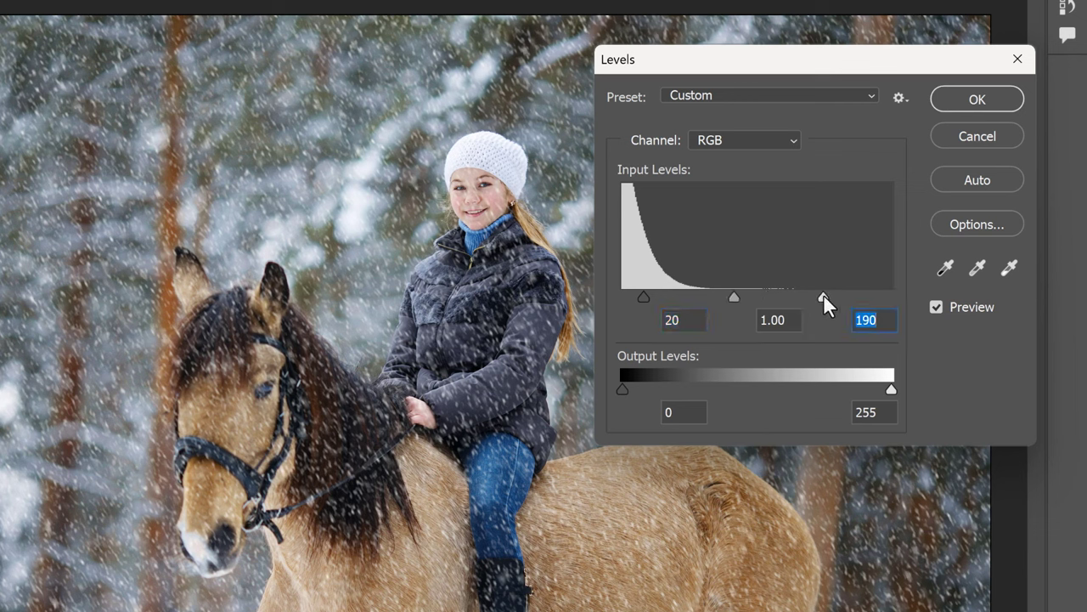
# Step: Compare the Levels result with and without preview, then apply it
pyautogui.click(937, 310)
pyautogui.click(935, 308)
pyautogui.click(936, 308)
pyautogui.click(935, 307)
pyautogui.click(935, 308)
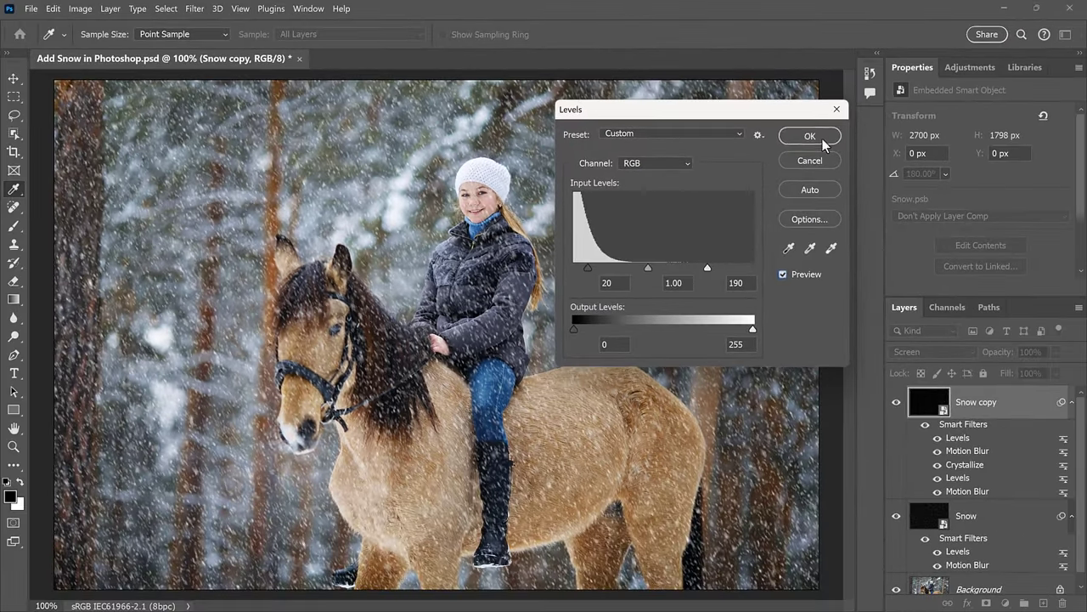
pyautogui.click(994, 102)
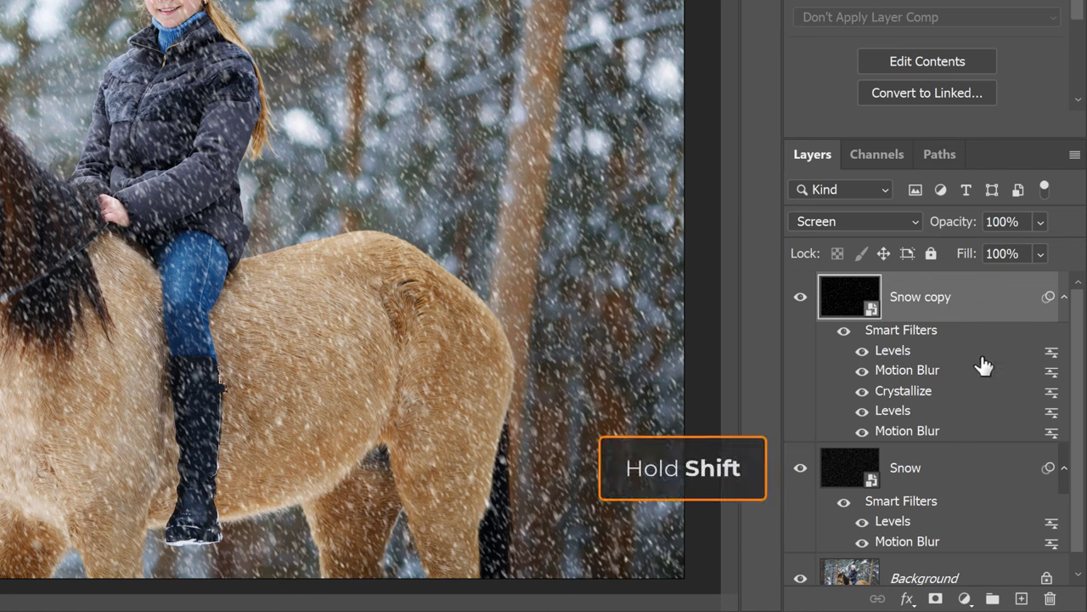
# Step: Group the Snow and Snow copy layers into a new group named 'Snow'
pyautogui.keyDown('shift'); pyautogui.click(957, 470); pyautogui.keyUp('shift')
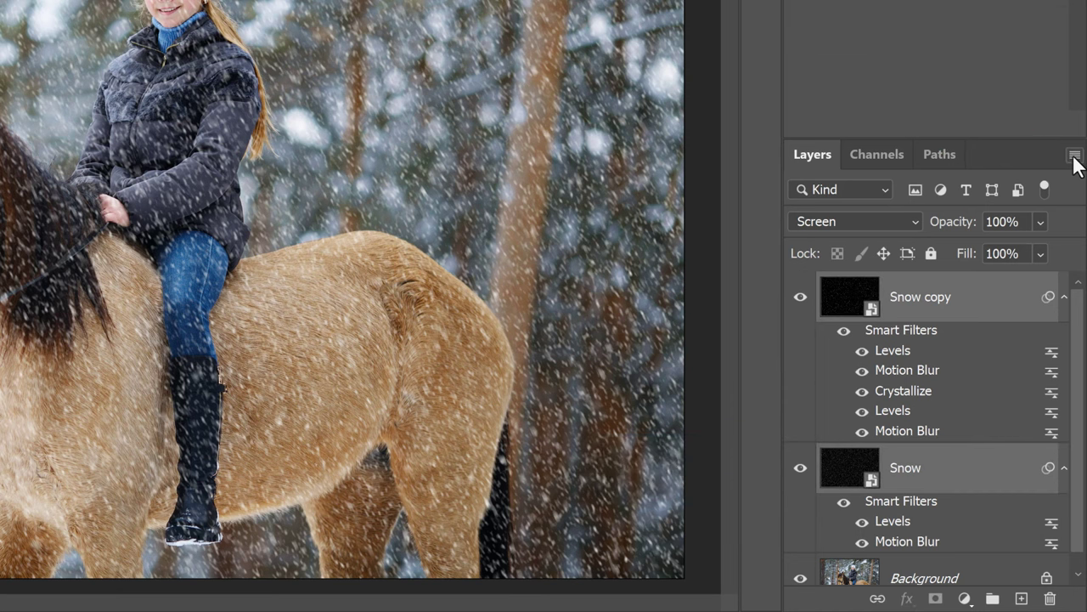
pyautogui.click(1074, 157)
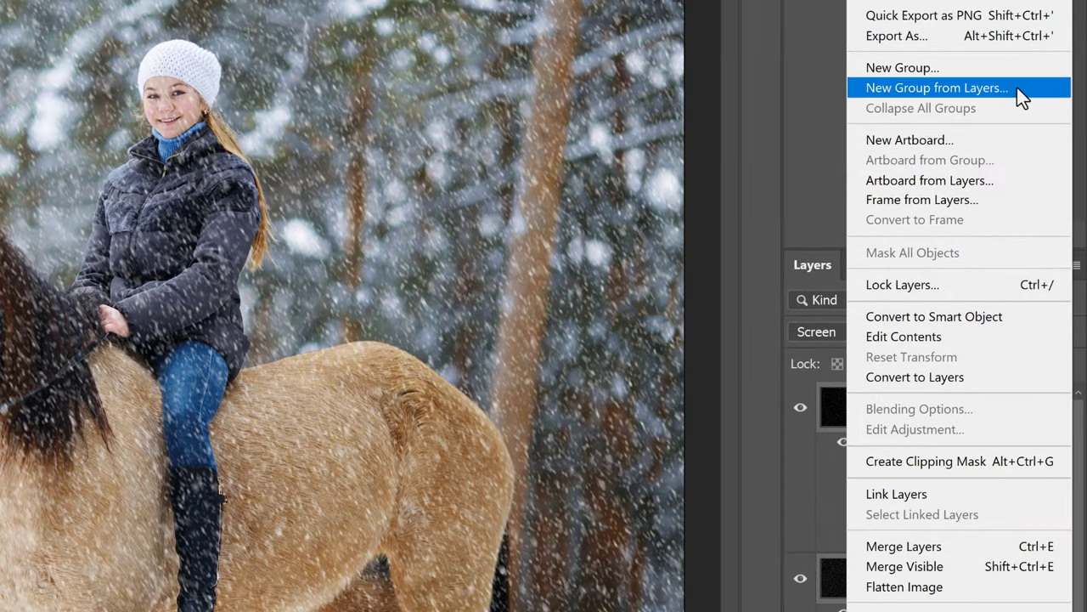
pyautogui.click(1017, 88)
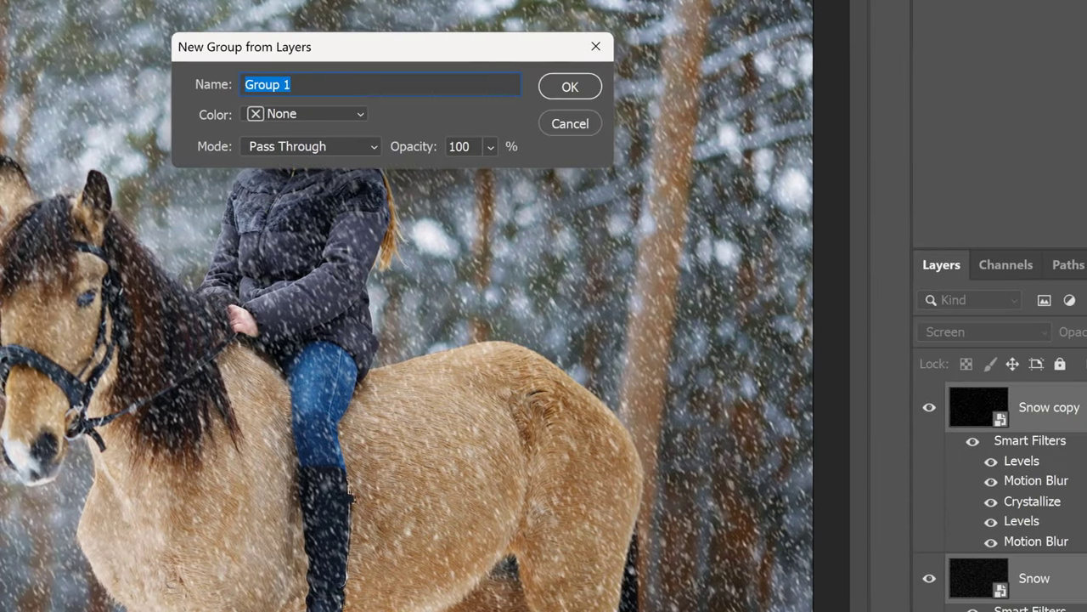
pyautogui.write('Snow')
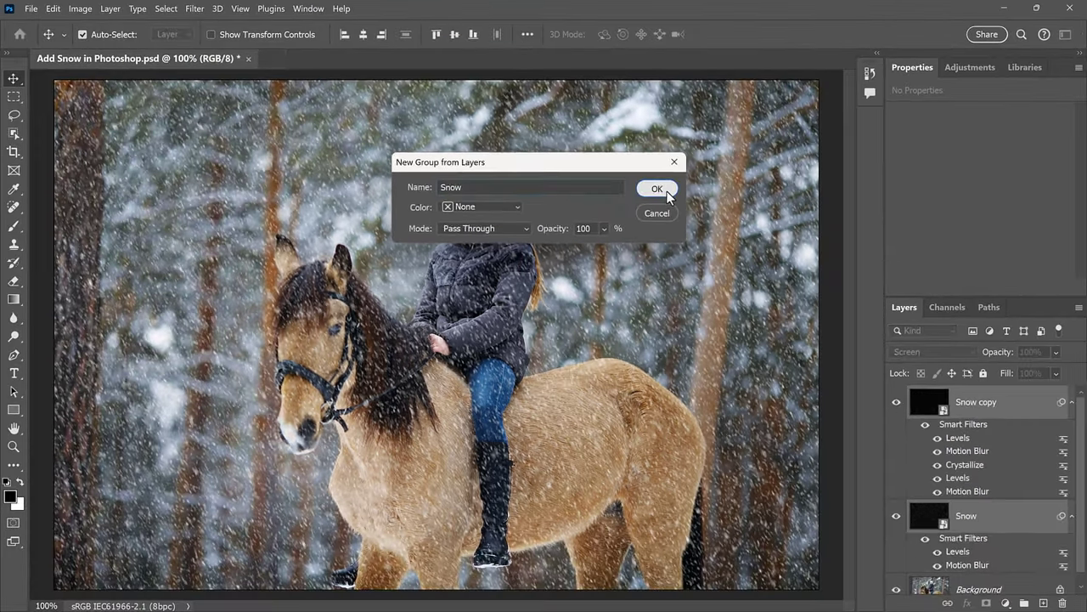
pyautogui.click(656, 189)
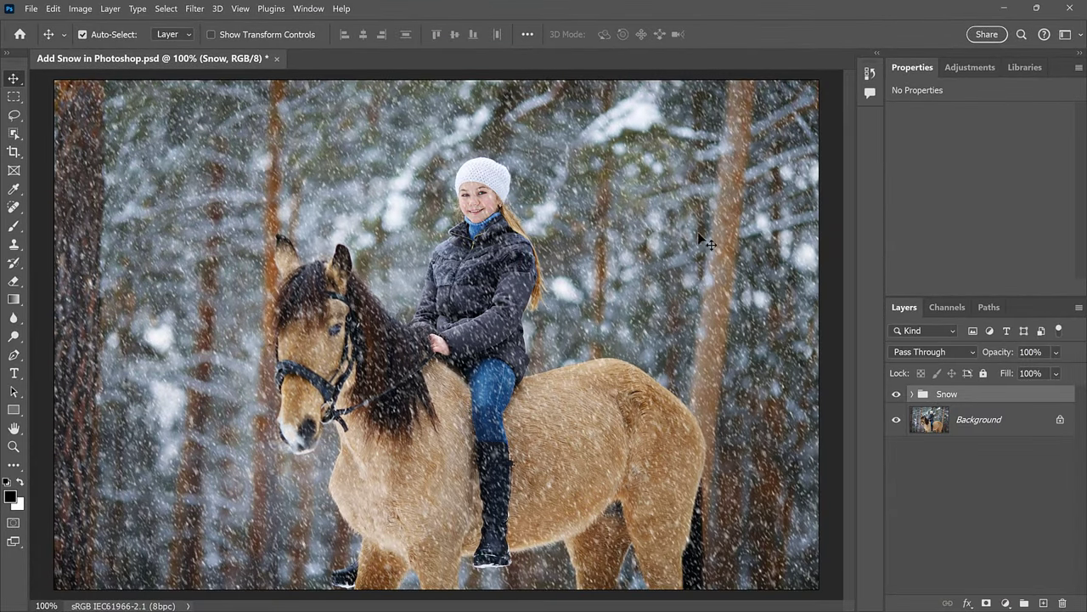
pyautogui.click(913, 395)
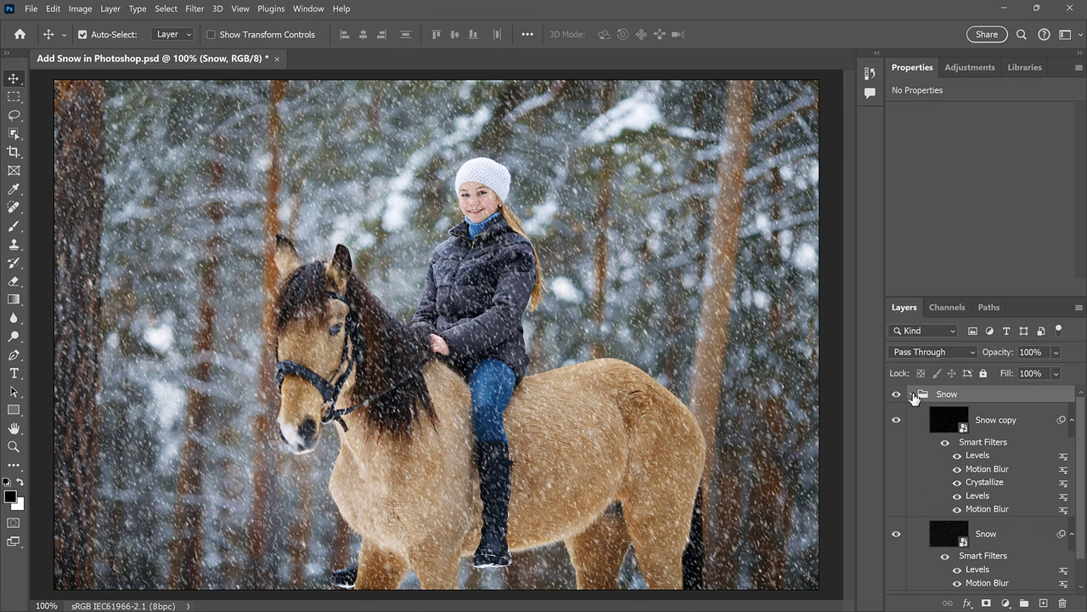
pyautogui.click(913, 395)
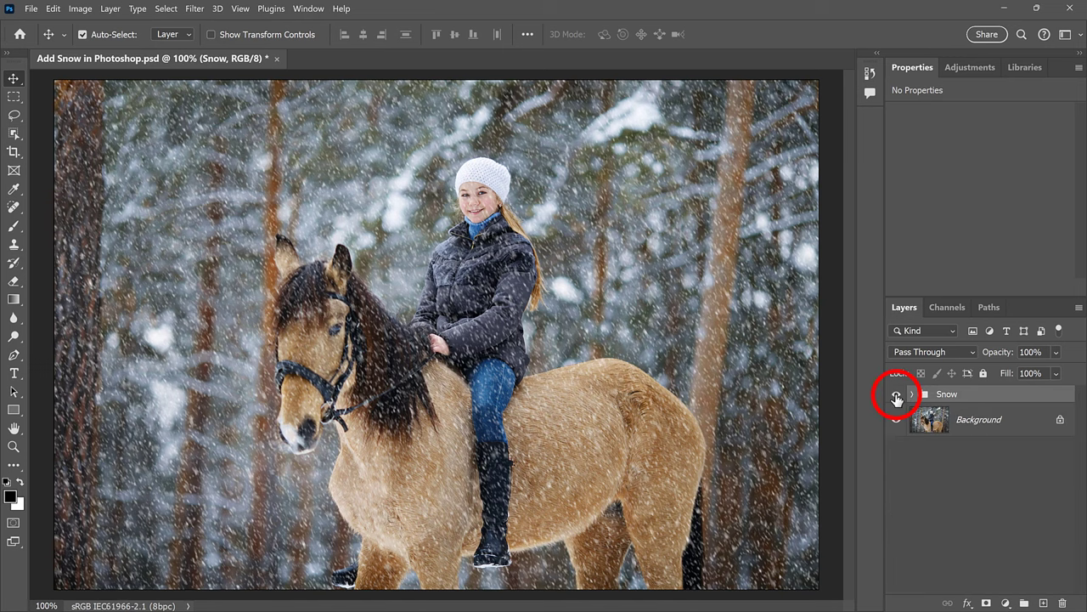
pyautogui.click(897, 395)
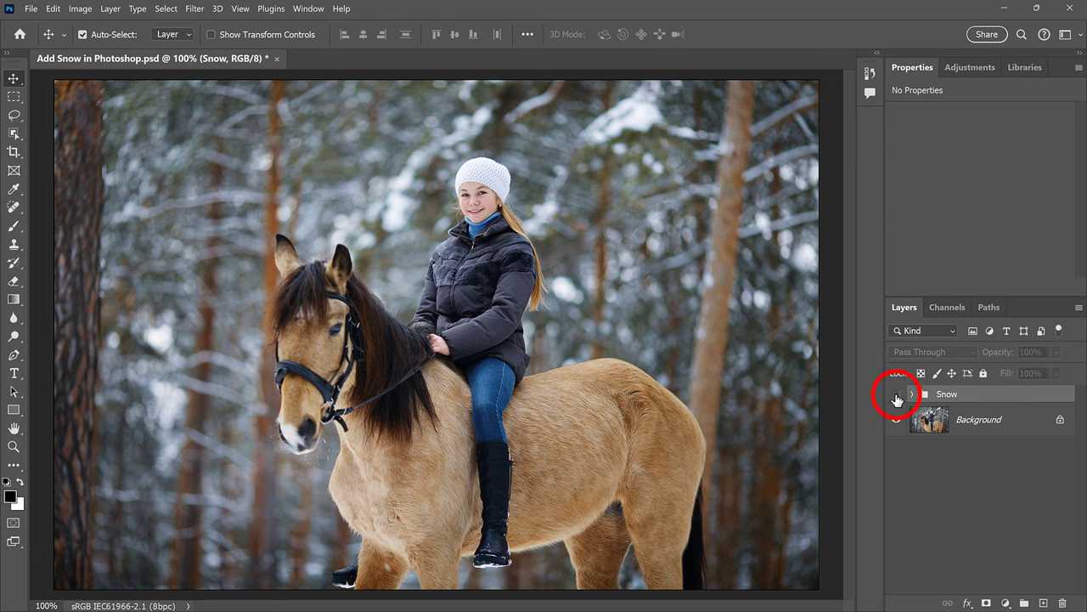
pyautogui.click(897, 394)
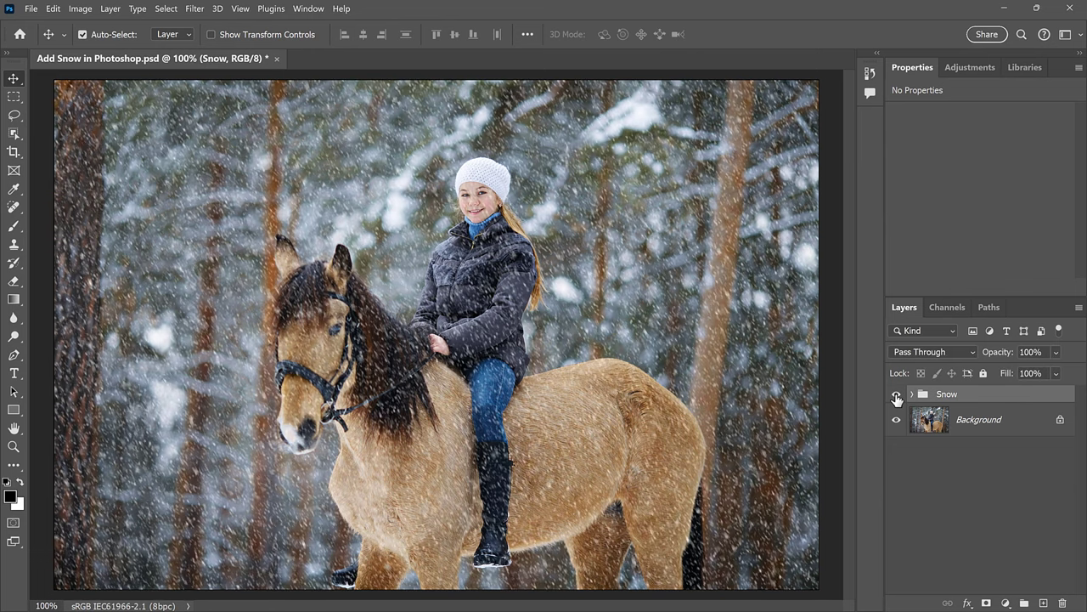